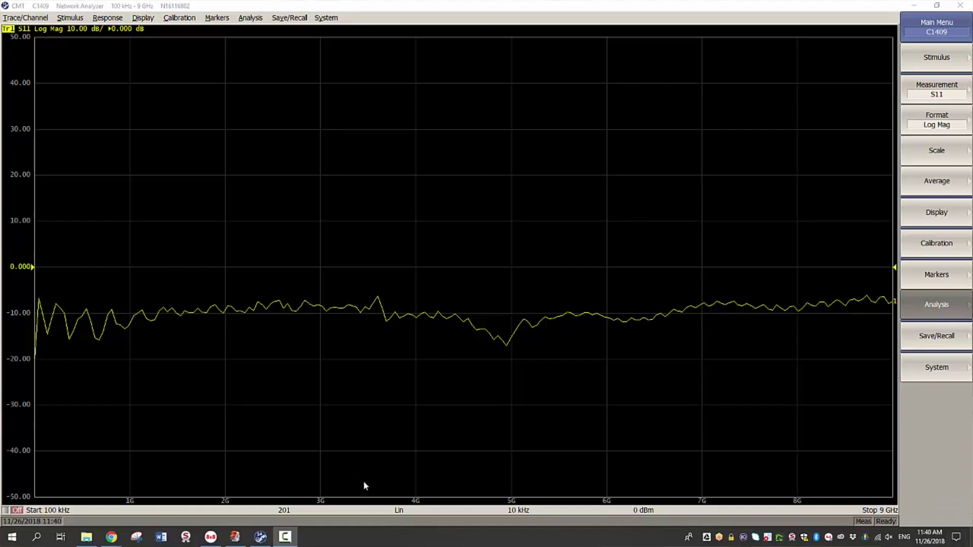
Set the sweep to start at 100 kHz and stop at 2 GHz, and switch the sweep type from Lin to Log.
left_click(54, 510)
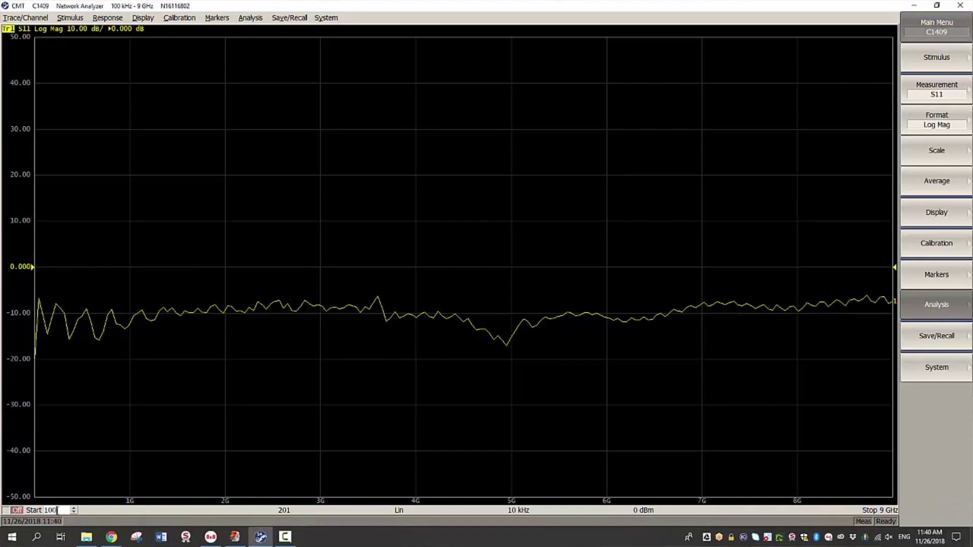
key("Return")
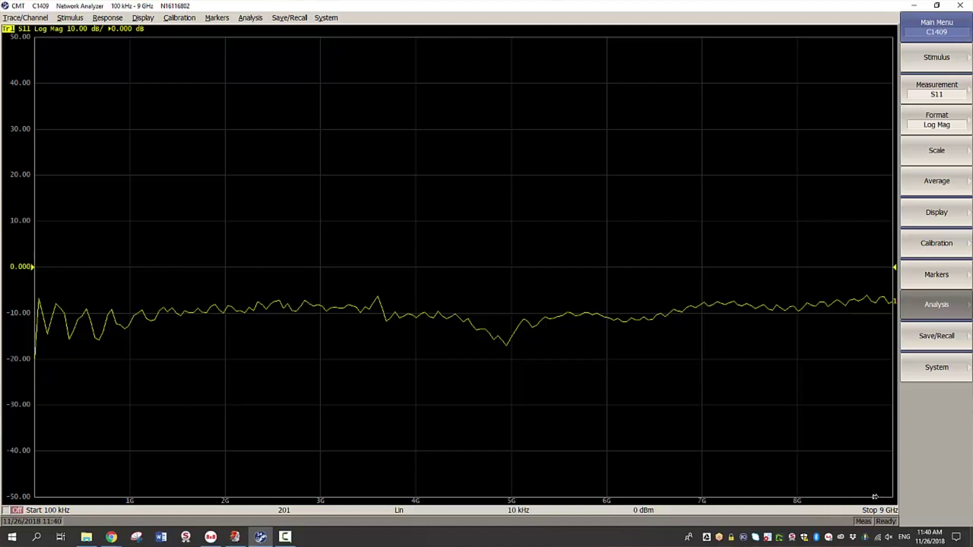
left_click(883, 511)
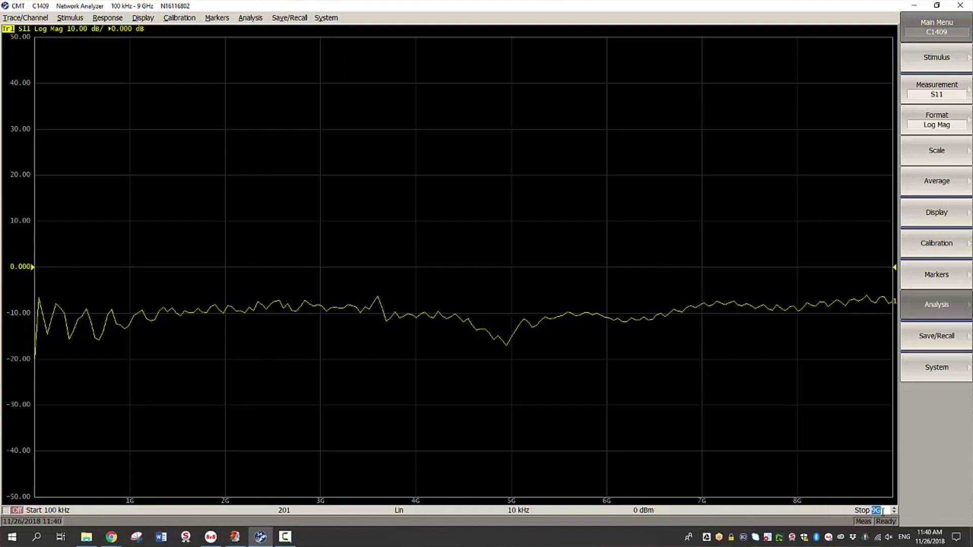
type("2 G")
key("Return")
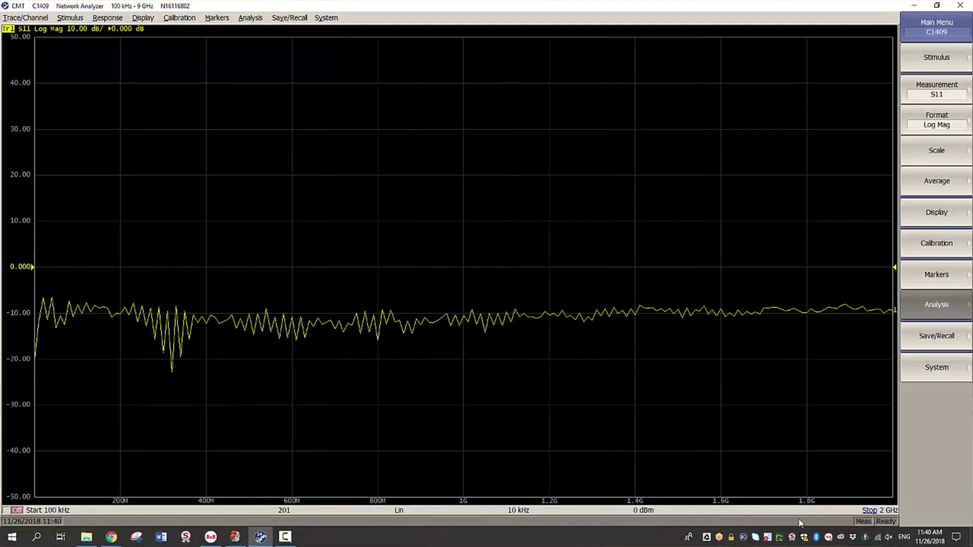
left_click(400, 511)
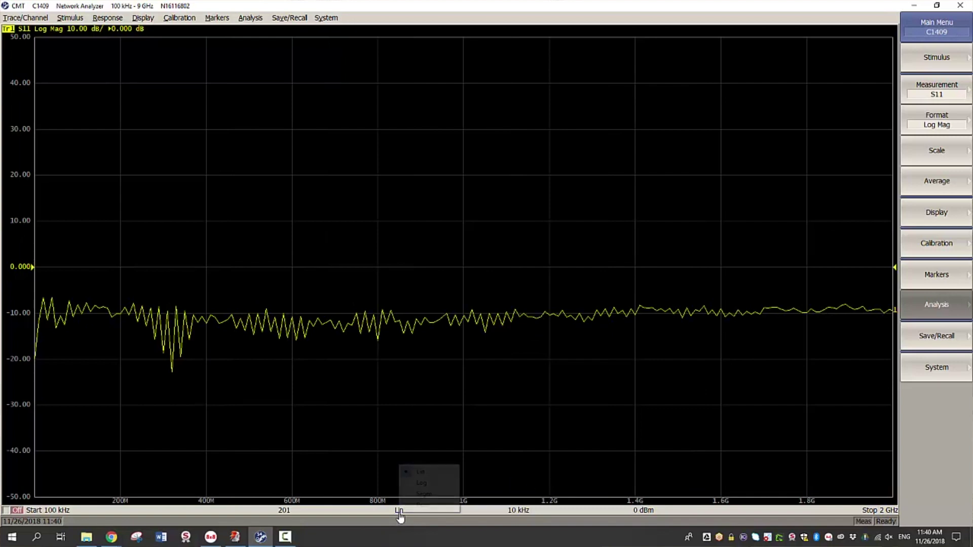
left_click(422, 484)
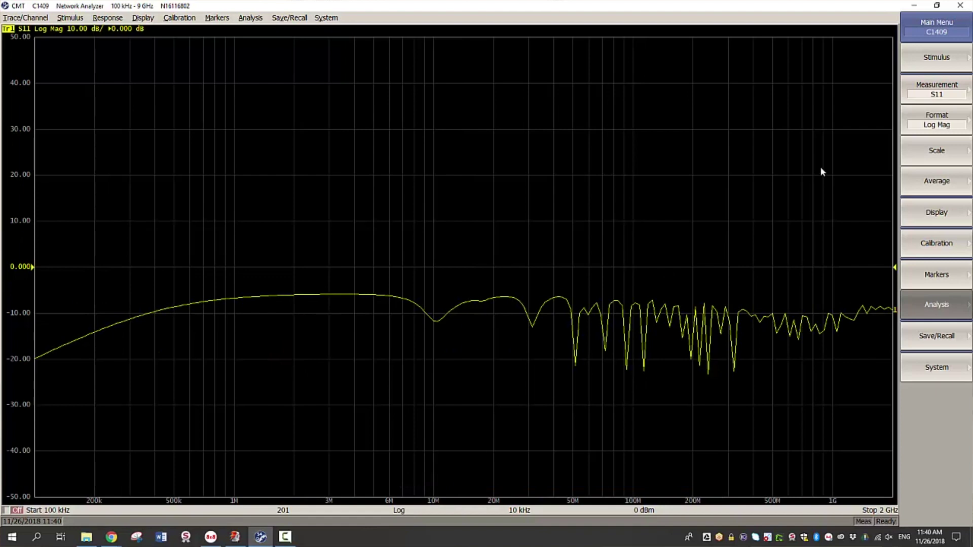
Show 4 traces and allocate them in the x4 layout, one quadrant each.
left_click(921, 214)
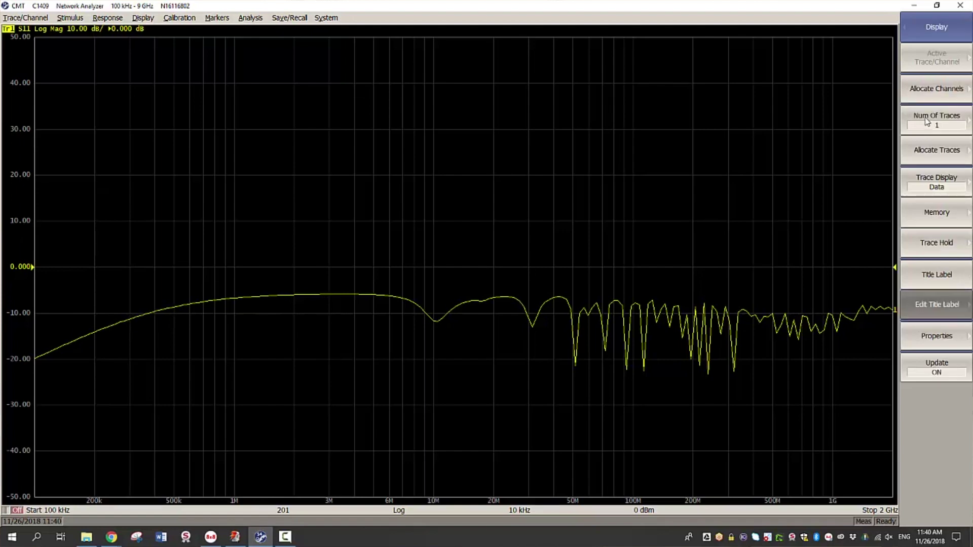
left_click(926, 122)
left_click(940, 150)
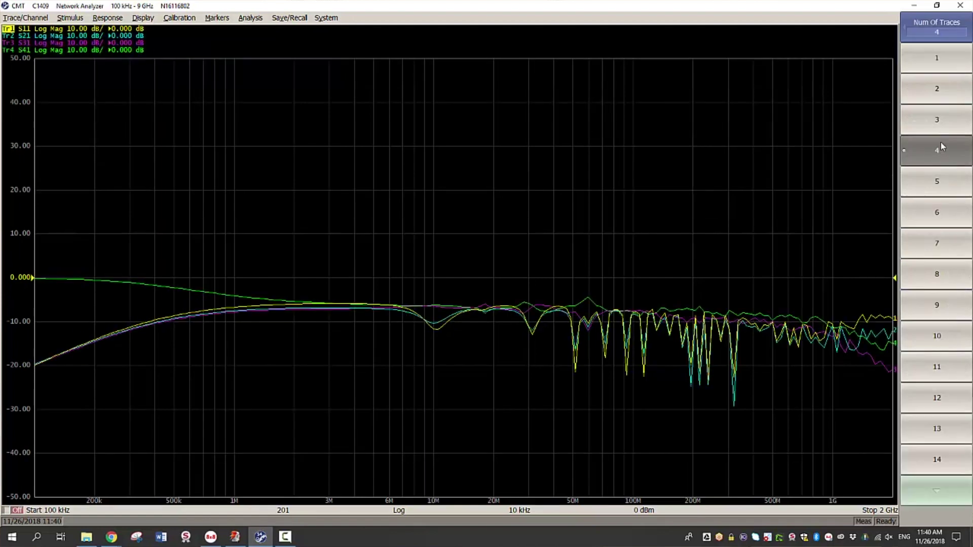
left_click(928, 24)
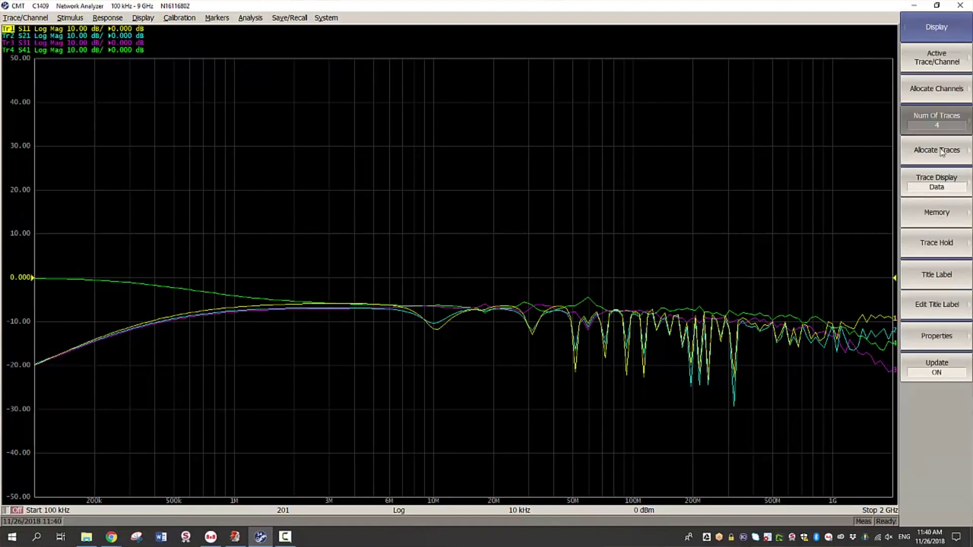
left_click(942, 158)
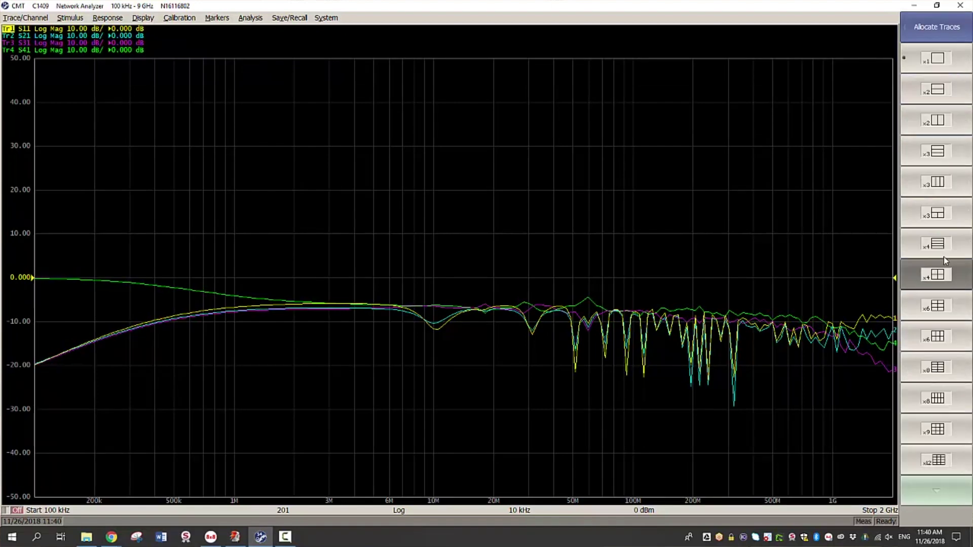
left_click(939, 274)
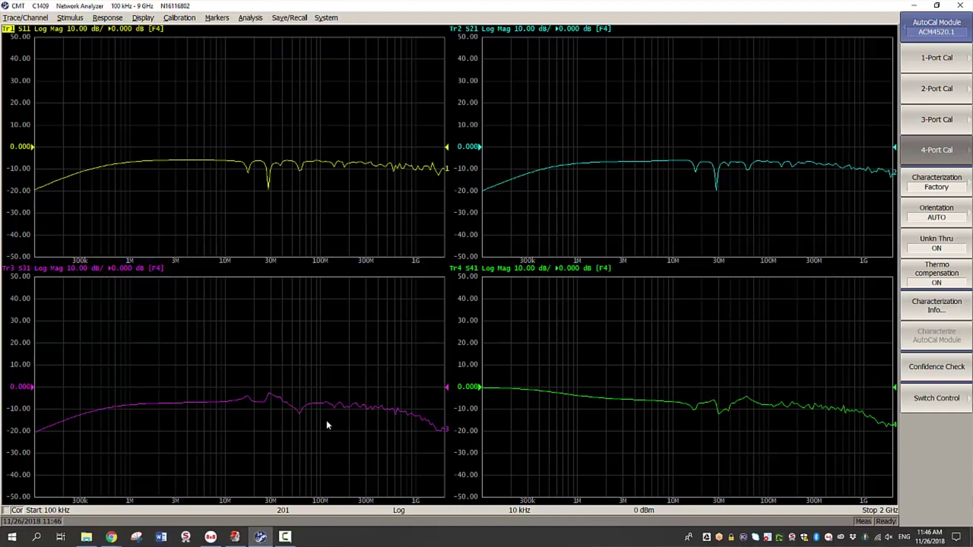
Turn the Fixture Simulator on from the Analysis menu.
left_click(929, 37)
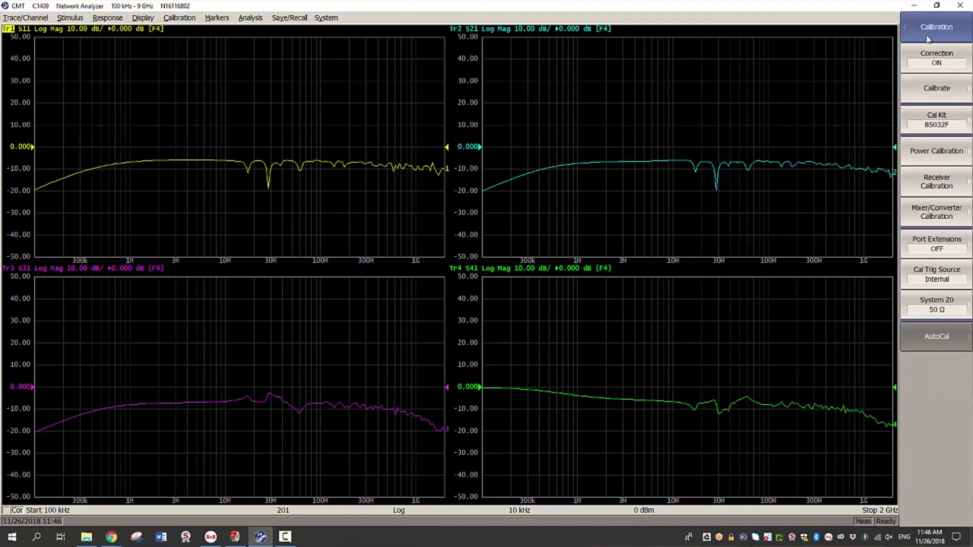
left_click(937, 33)
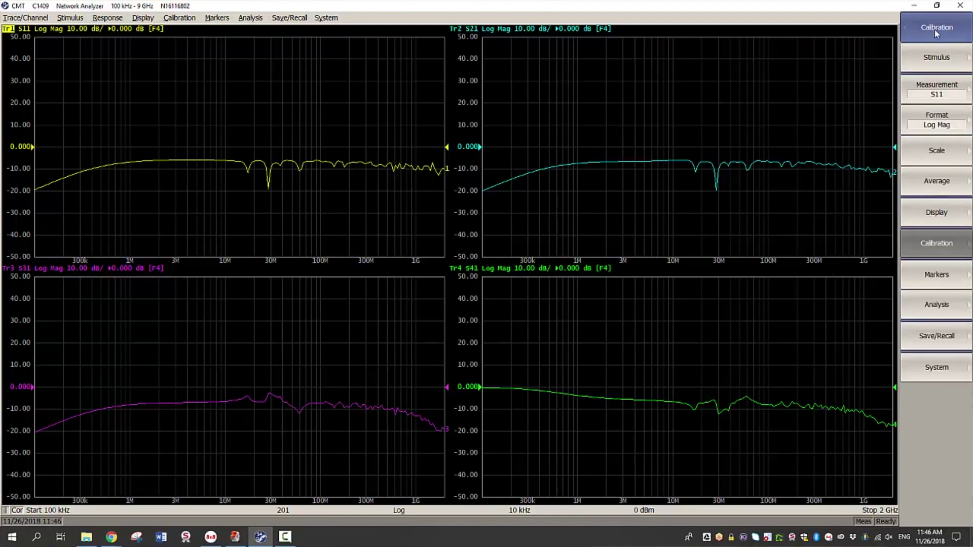
left_click(936, 305)
left_click(923, 56)
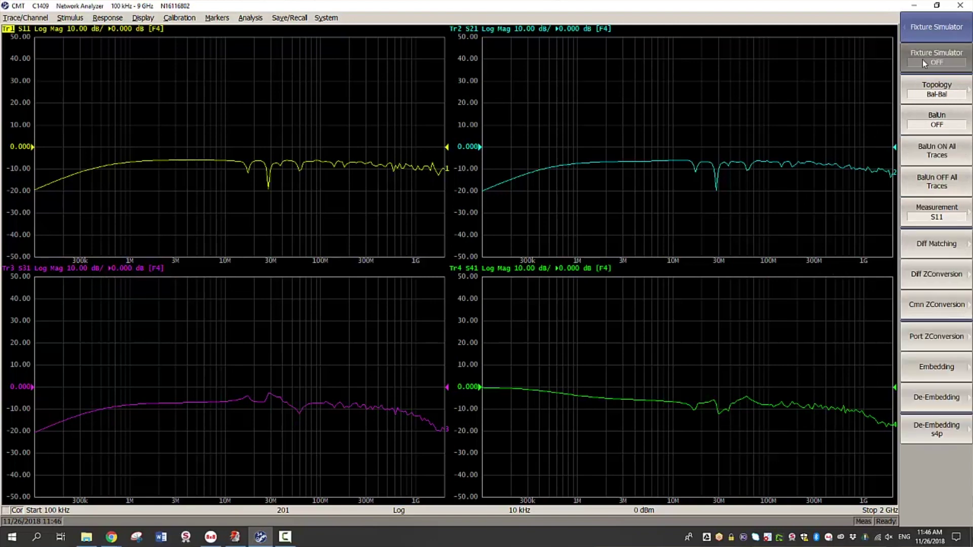
left_click(922, 60)
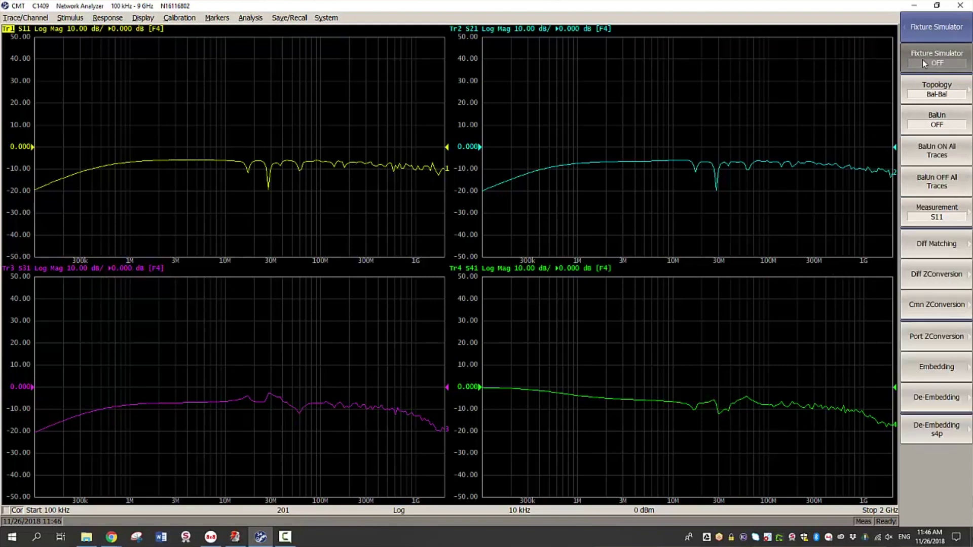
Choose de-embedding topology C, which uses two fixture networks.
left_click(946, 436)
left_click(938, 90)
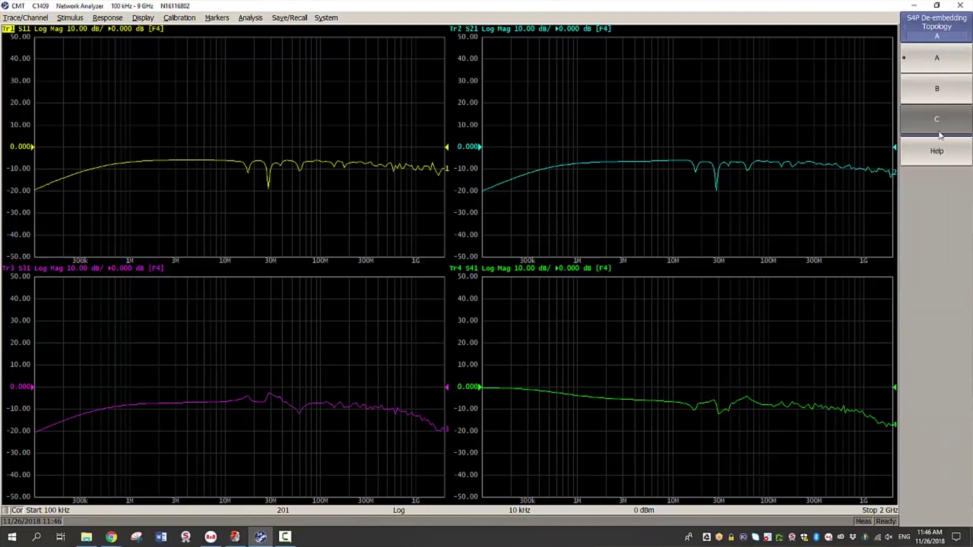
left_click(924, 160)
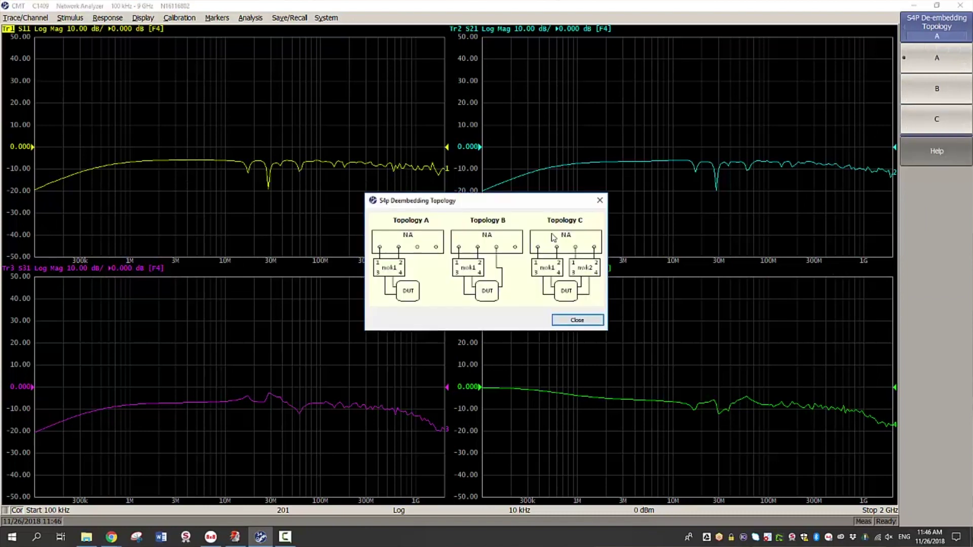
left_click(577, 320)
left_click(942, 122)
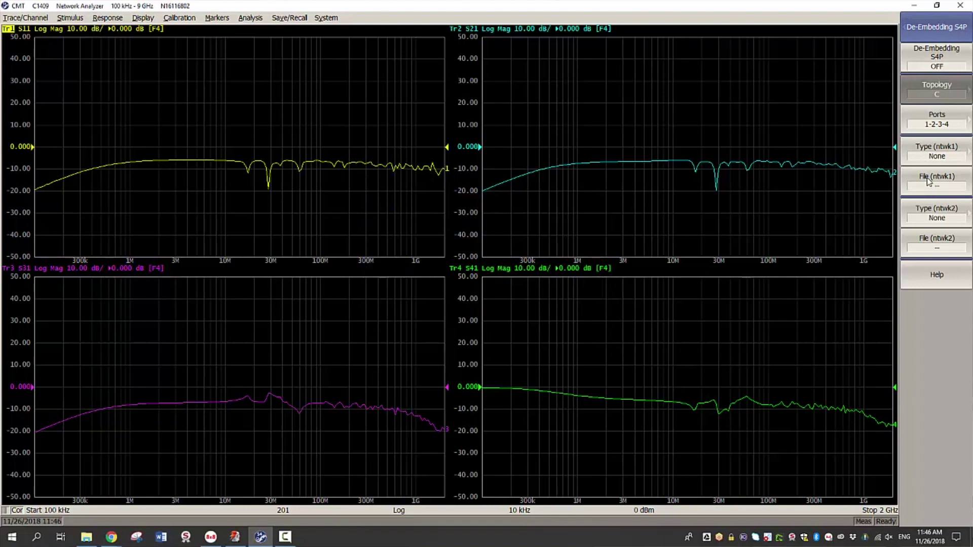
Load LT-100R-20GB-P1.s4p and LT-100R-20GB-P3.s4p as the two fixture networks.
left_click(929, 182)
left_click(133, 177)
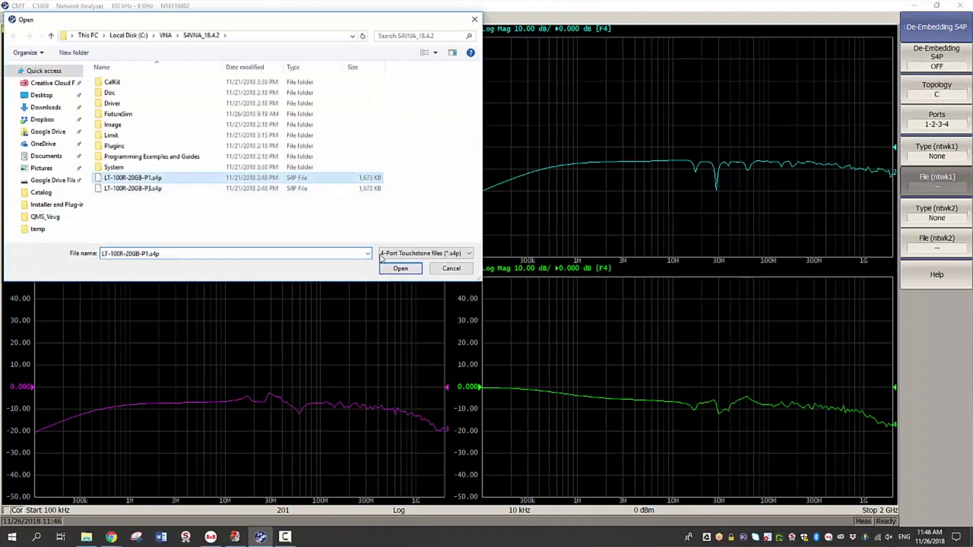
left_click(384, 264)
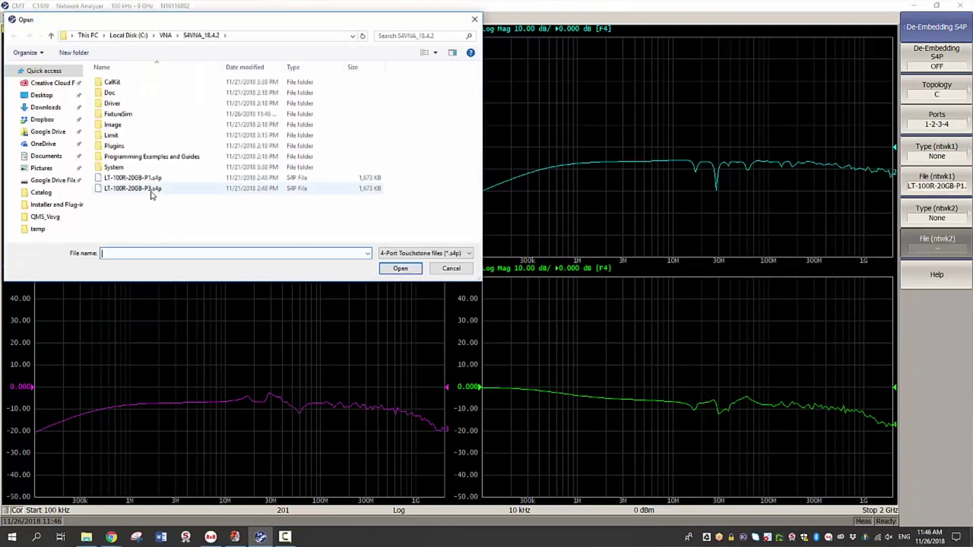
left_click(151, 191)
left_click(403, 268)
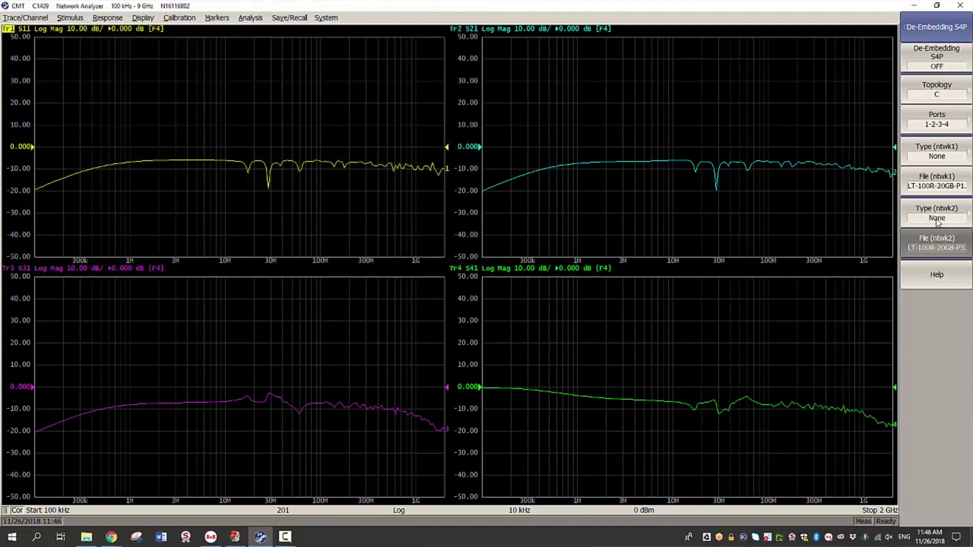
Set both networks to De-Embed and turn four-port de-embedding on.
left_click(937, 162)
left_click(937, 119)
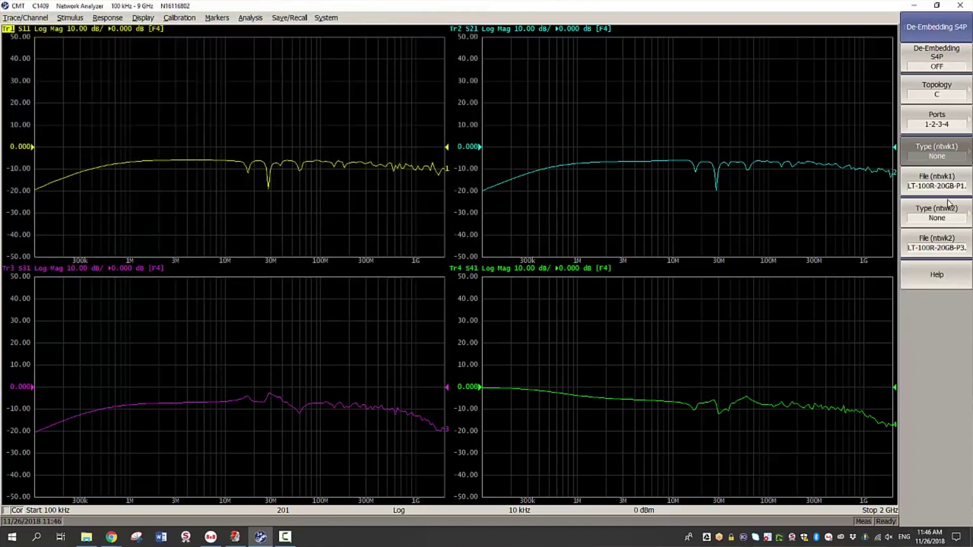
left_click(927, 218)
left_click(938, 127)
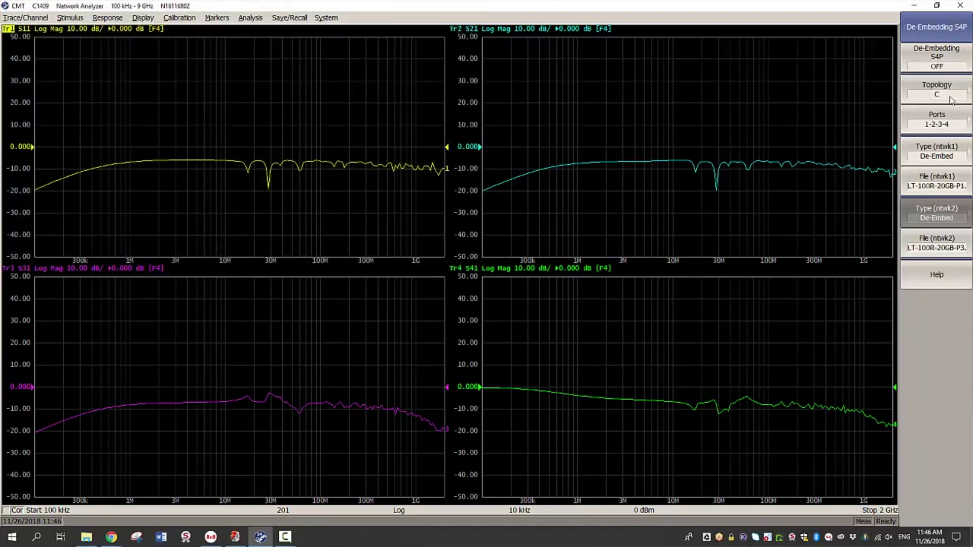
left_click(938, 65)
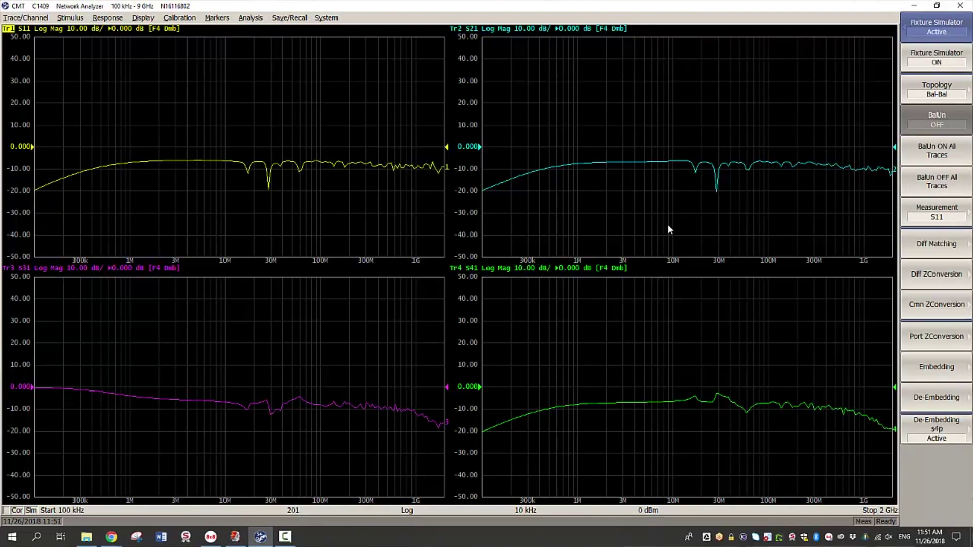
Make the traces balanced Sdd11, then set trace 2 to Sdd21, trace 3 to Sdd12 and trace 4 to Sdd22.
left_click(942, 155)
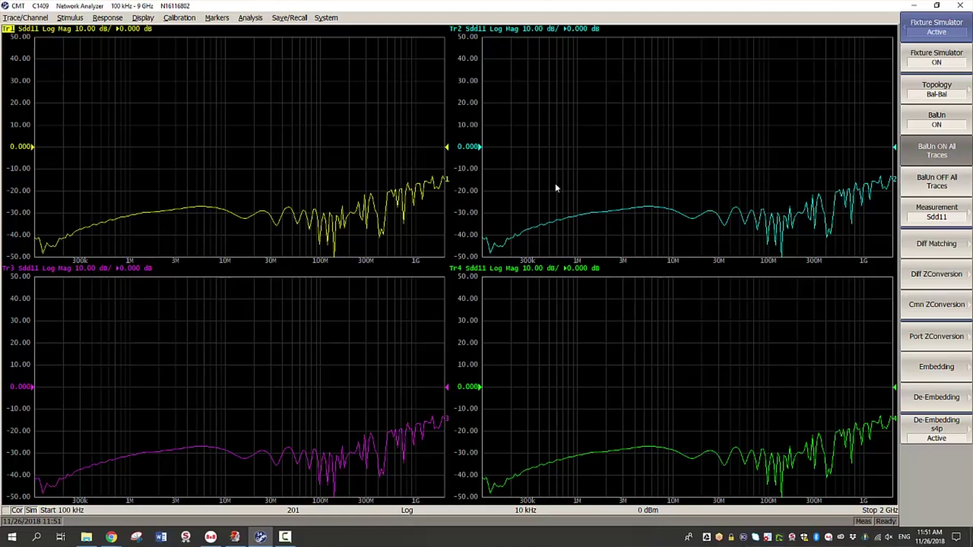
left_click(937, 211)
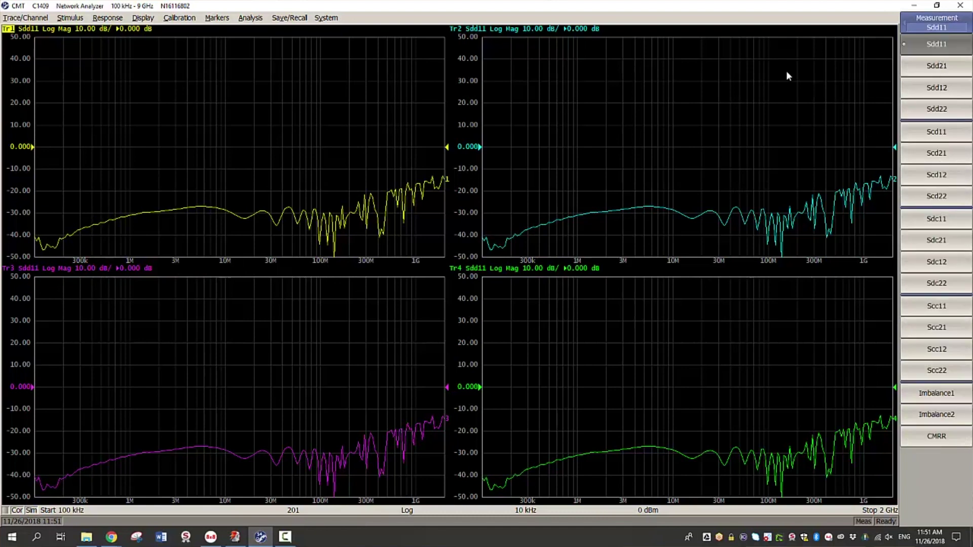
left_click(595, 115)
left_click(936, 65)
left_click(365, 322)
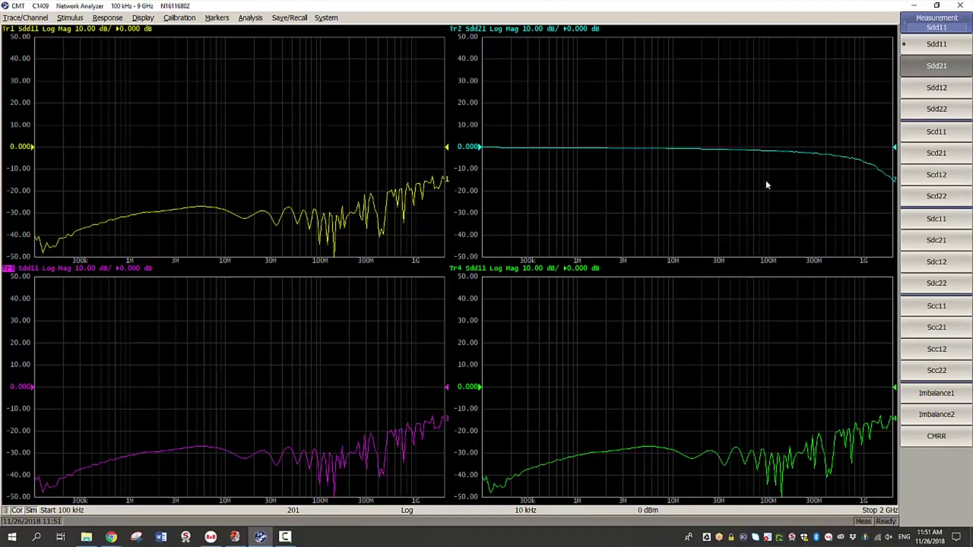
left_click(940, 88)
left_click(683, 373)
left_click(938, 115)
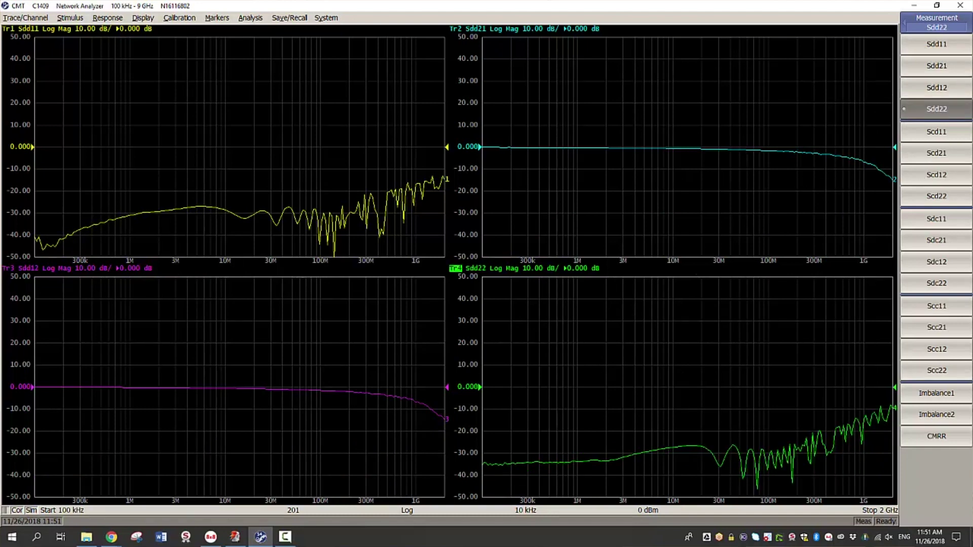
Add marker 1 to all traces and move it to the dip near 35 MHz.
left_click(217, 17)
left_click(225, 30)
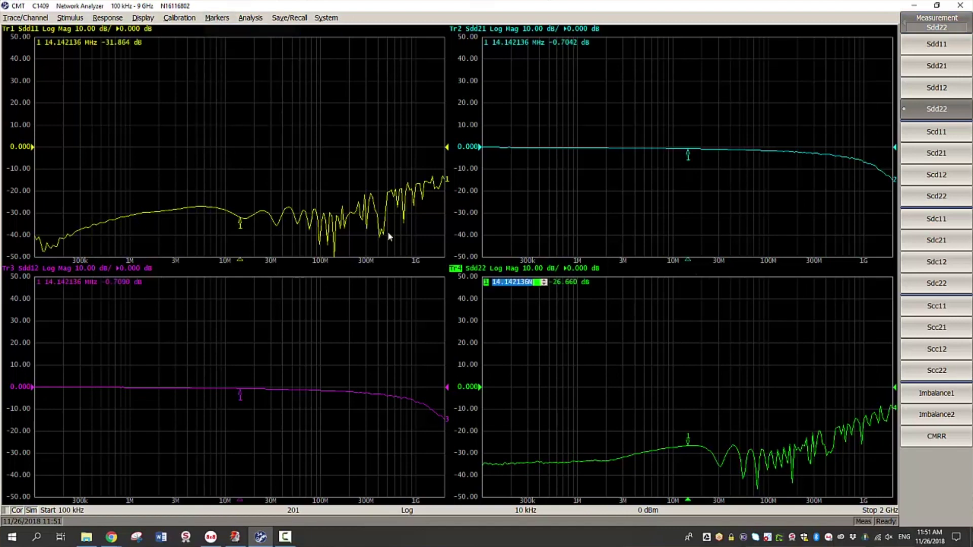
left_click_drag(242, 225, 277, 217)
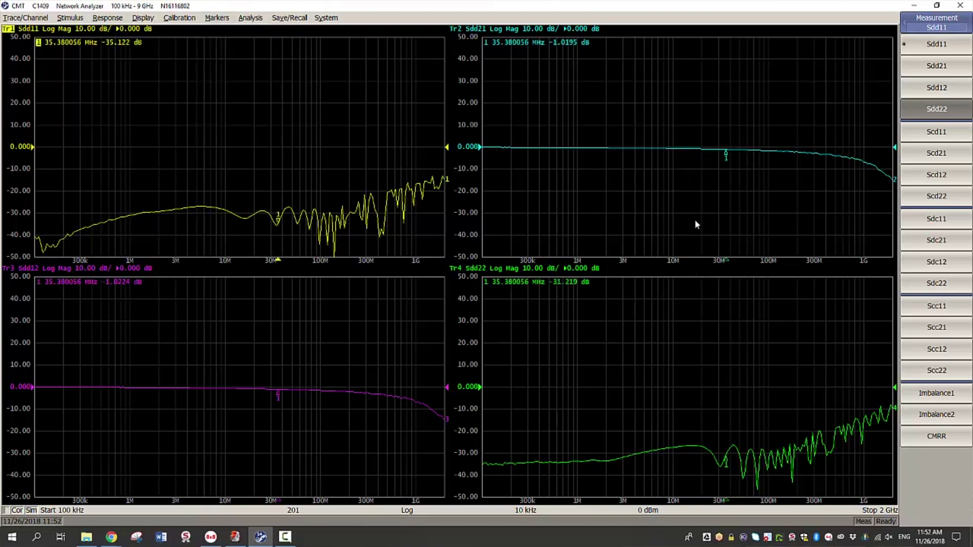
Make the Sdd21 trace active and load the sdd21.lim limit table.
left_click(695, 223)
left_click(936, 22)
left_click(936, 22)
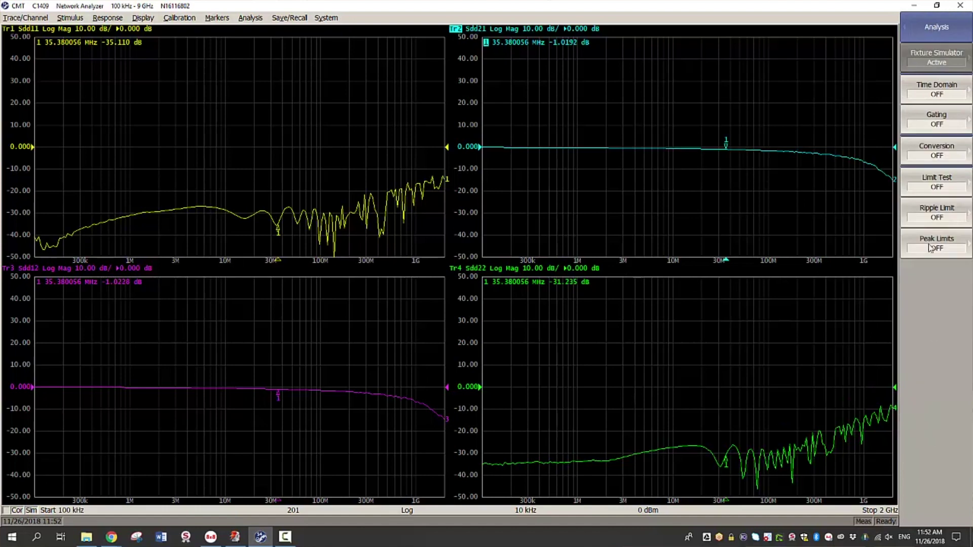
left_click(930, 184)
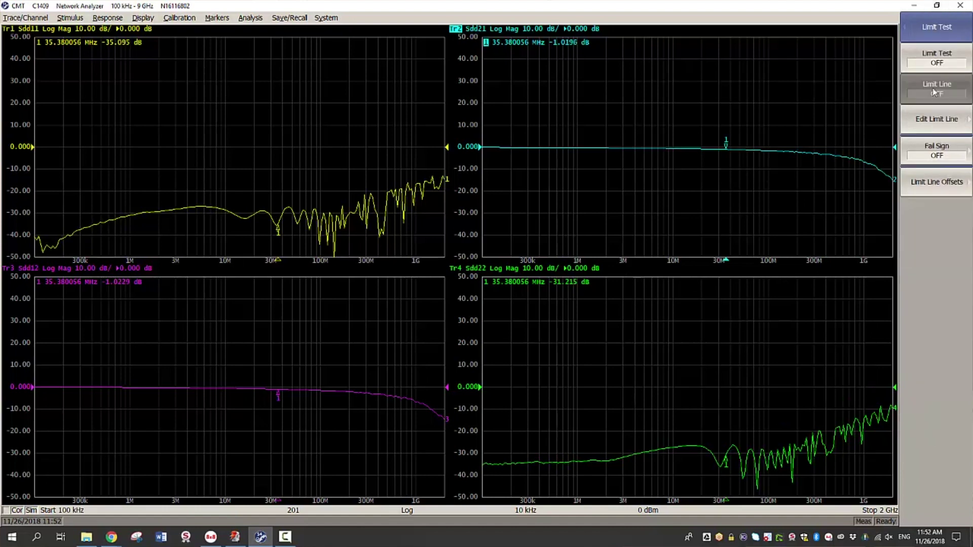
left_click(936, 122)
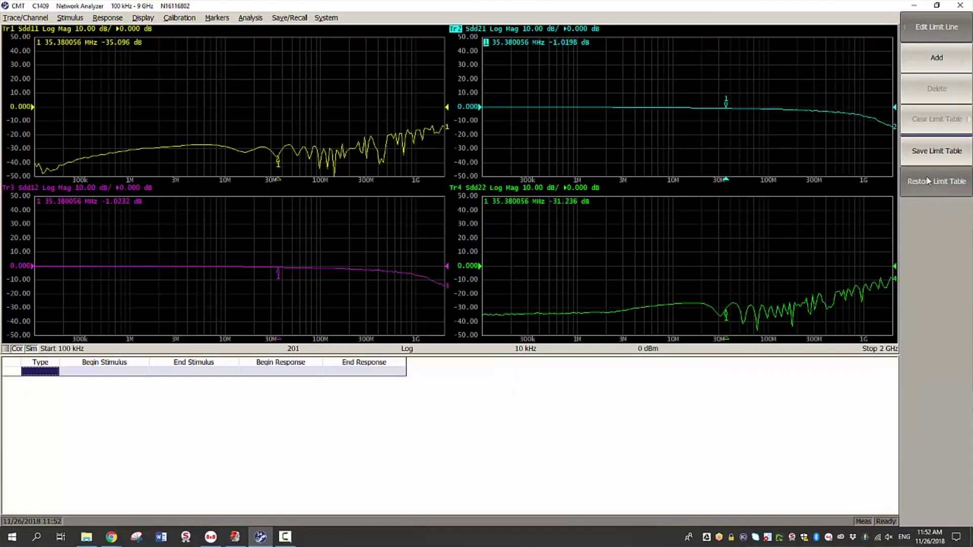
left_click(929, 181)
left_click(145, 94)
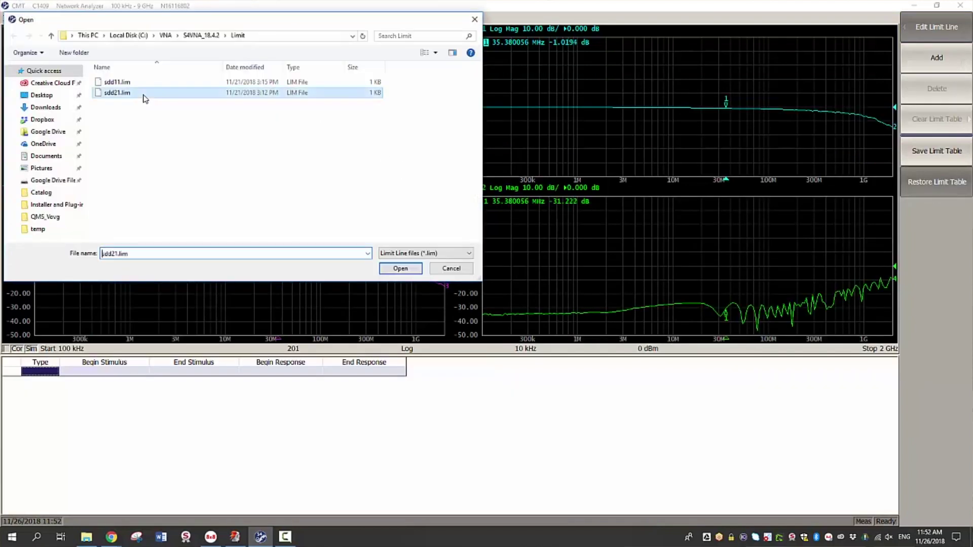
left_click(406, 272)
Turn Limit Test and Limit Line on for the Sdd21 plot.
left_click(927, 30)
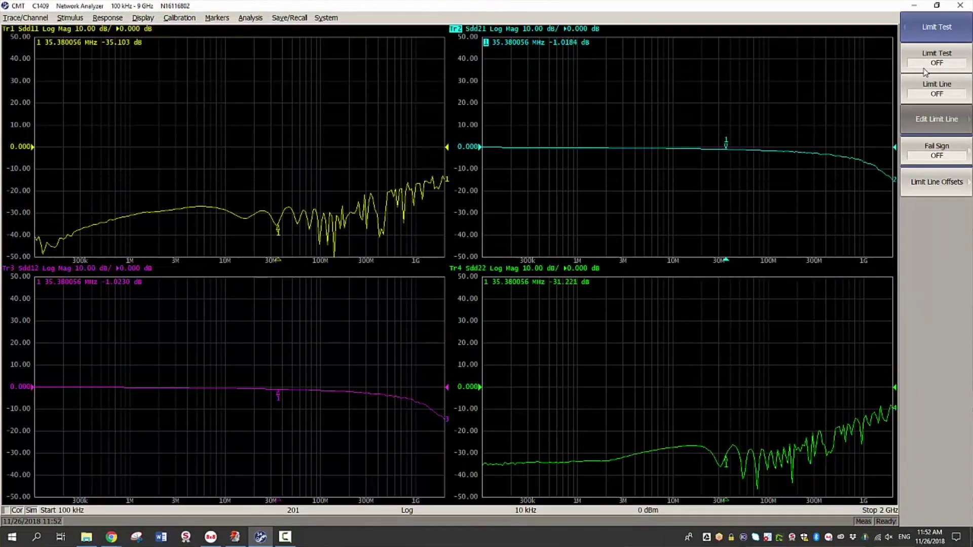
left_click(926, 65)
left_click(925, 90)
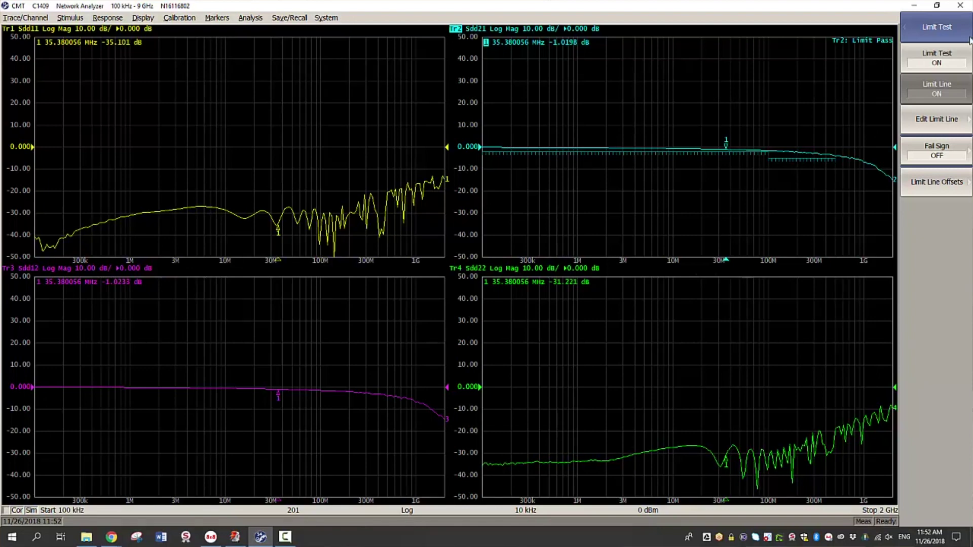
left_click(958, 38)
left_click(957, 35)
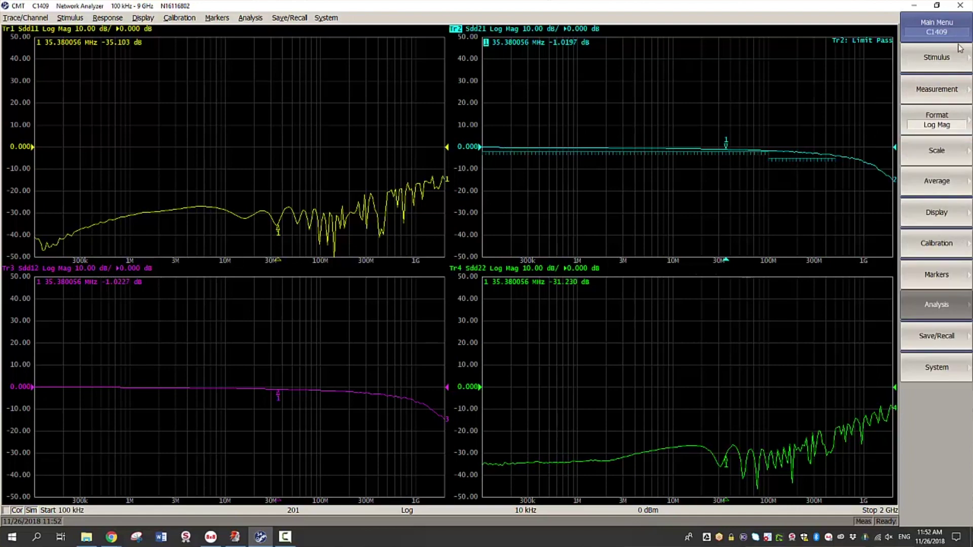
Split the screen into two stacked channels and make the bottom channel active.
left_click(942, 219)
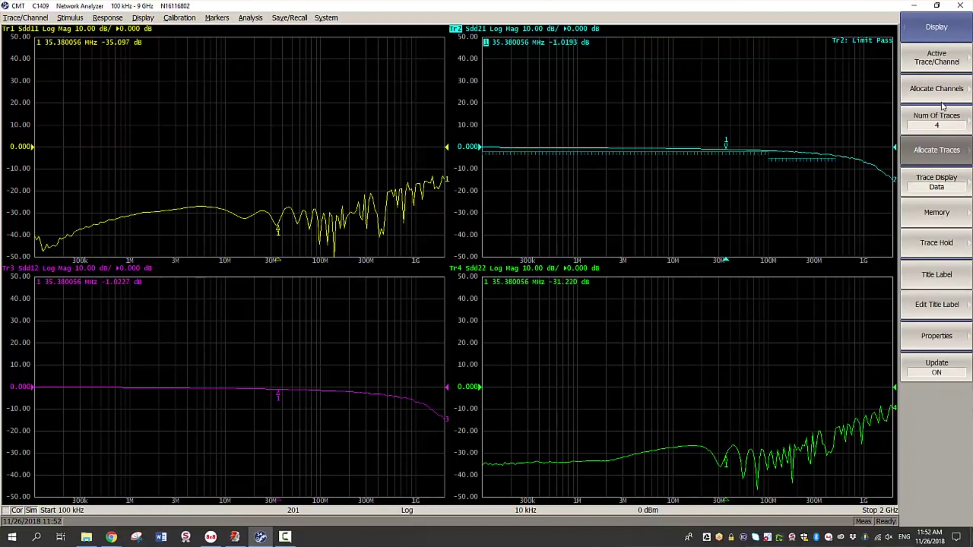
left_click(937, 89)
left_click(937, 96)
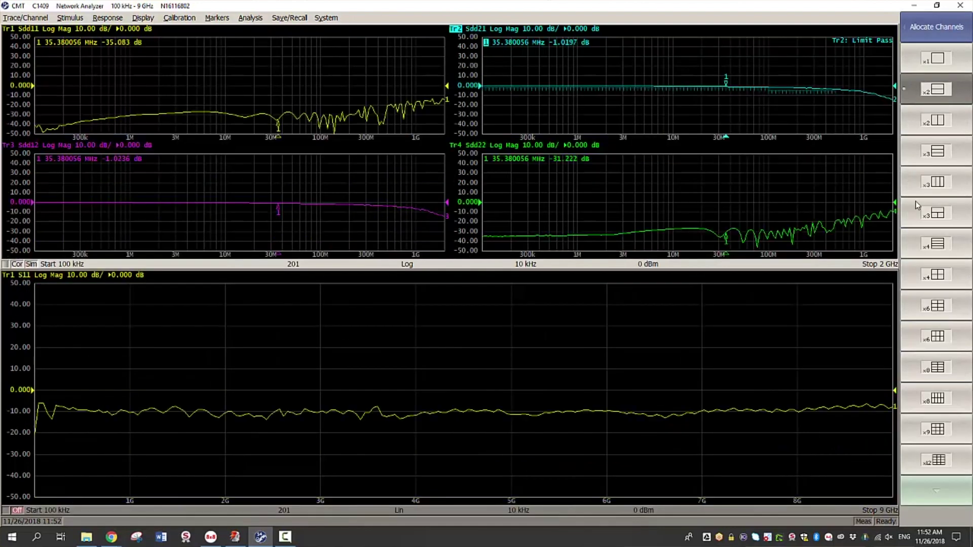
left_click(742, 391)
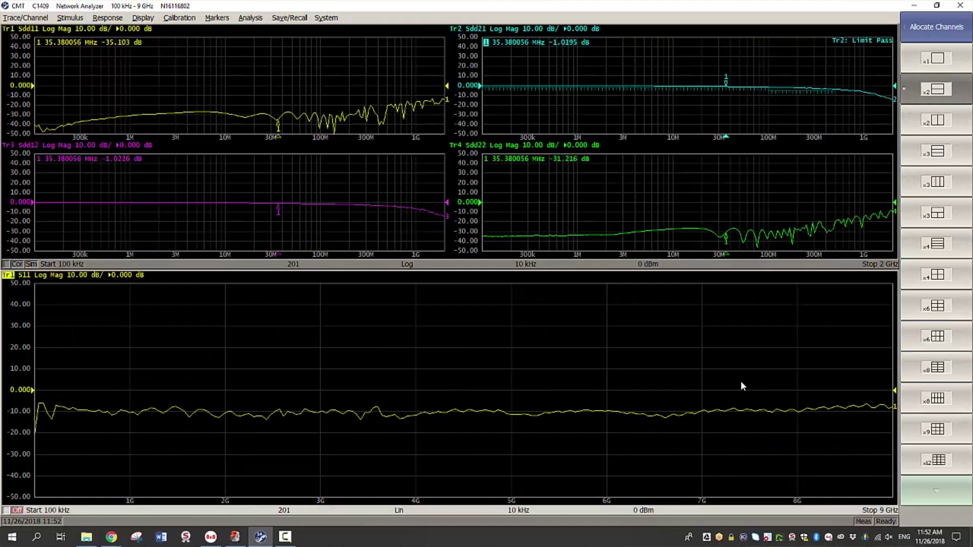
Set the bottom channel to start at 100 kHz with 801 points.
left_click(66, 511)
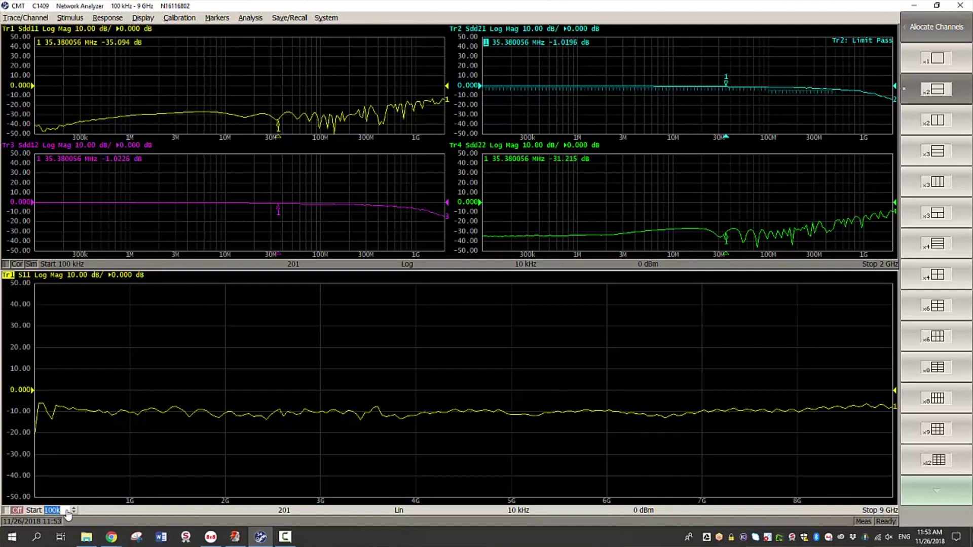
type("100")
key("Return")
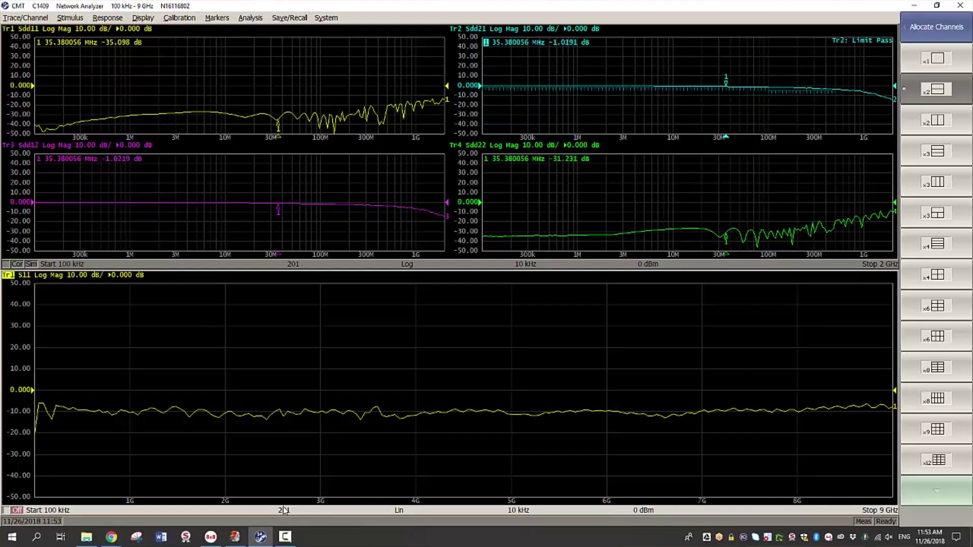
left_click(285, 511)
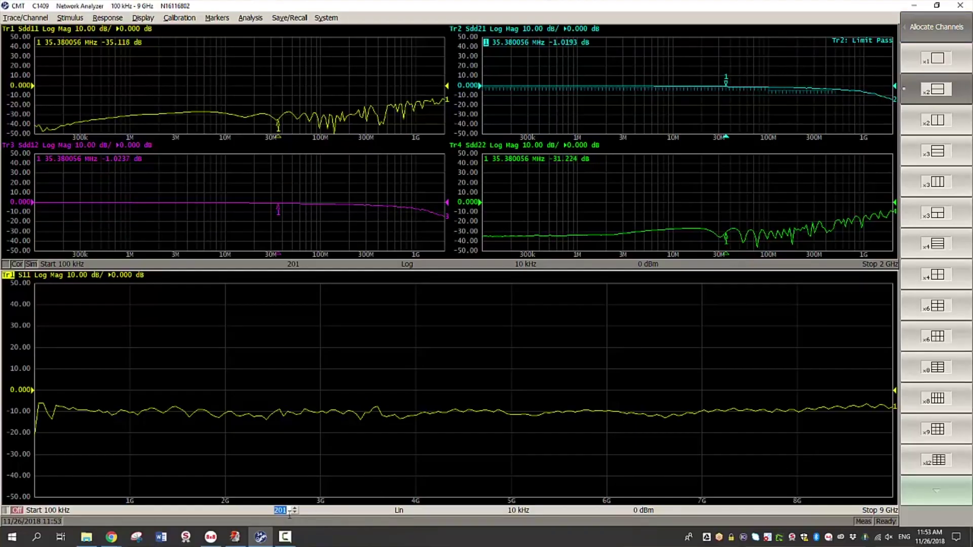
type("801")
key("Return")
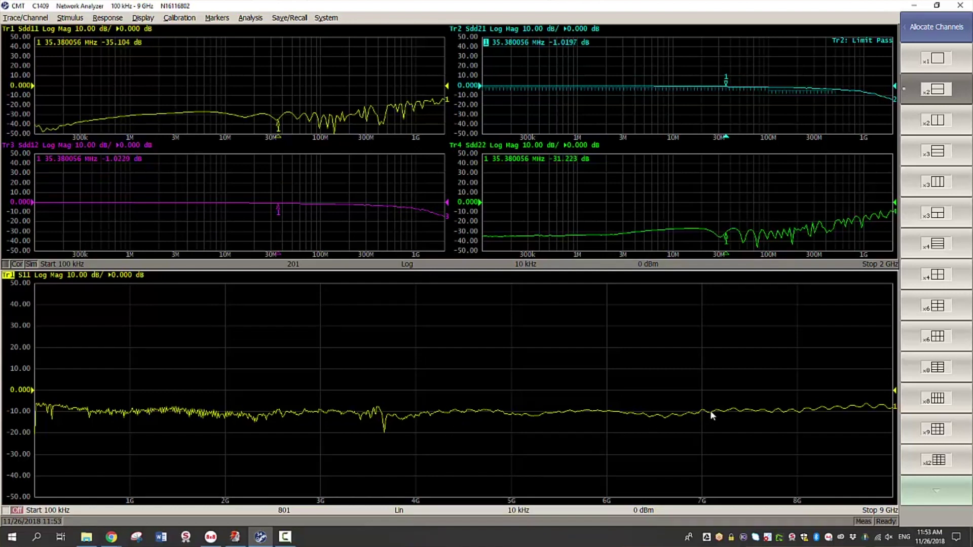
Apply Time Domain Set Frequency Low Pass so the bottom channel starts at 11.235955 MHz.
left_click(935, 33)
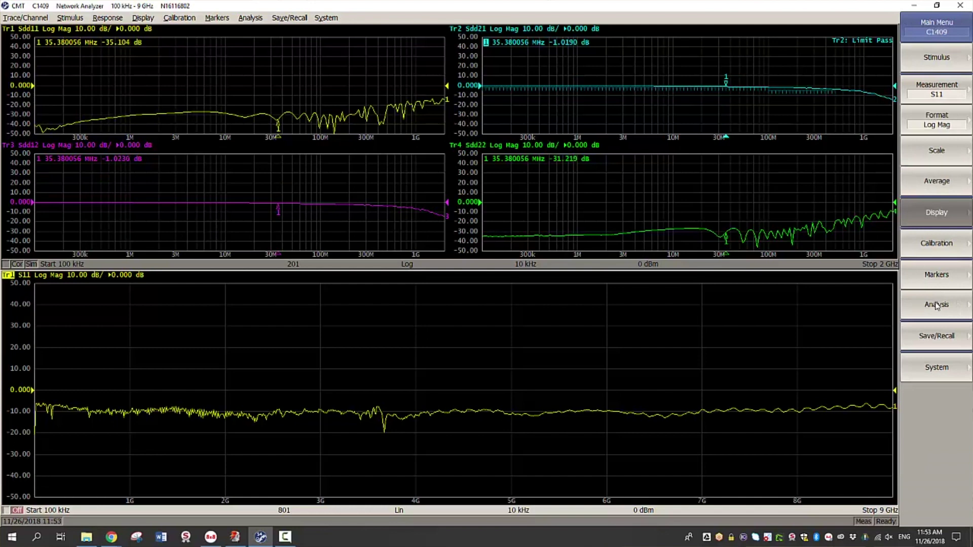
left_click(937, 304)
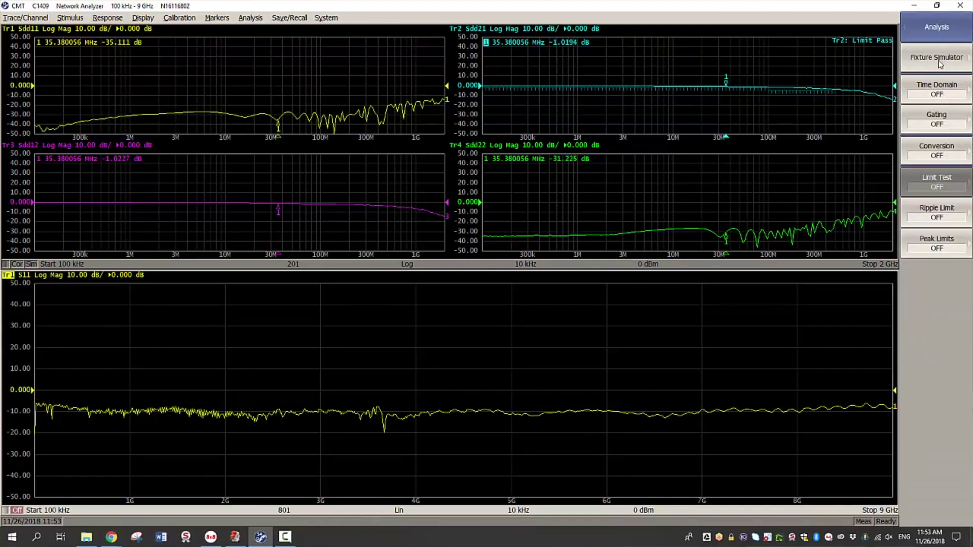
left_click(936, 88)
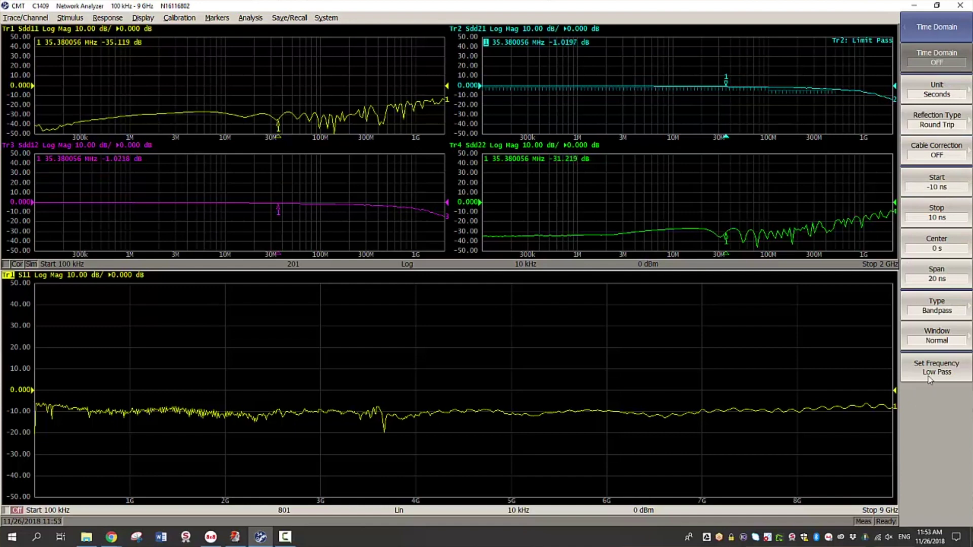
left_click(930, 379)
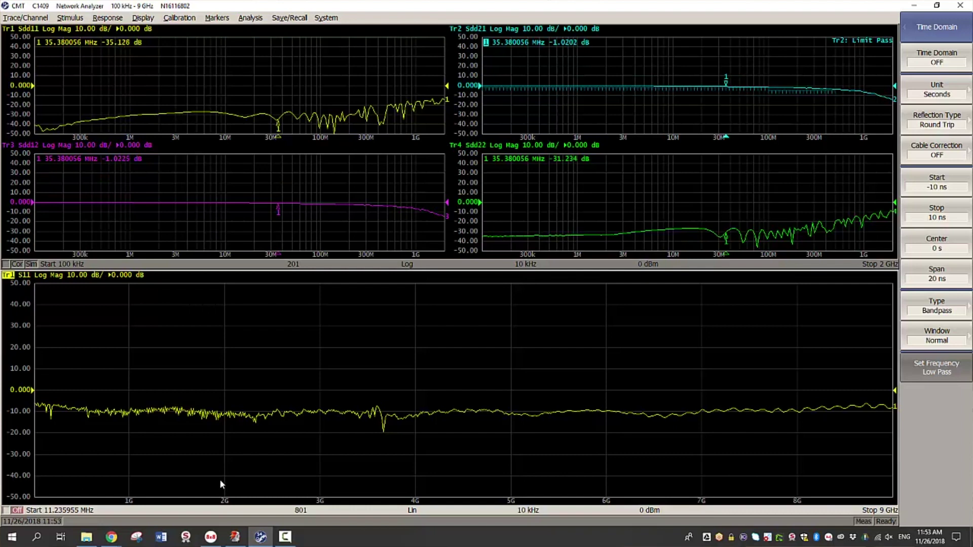
left_click(919, 27)
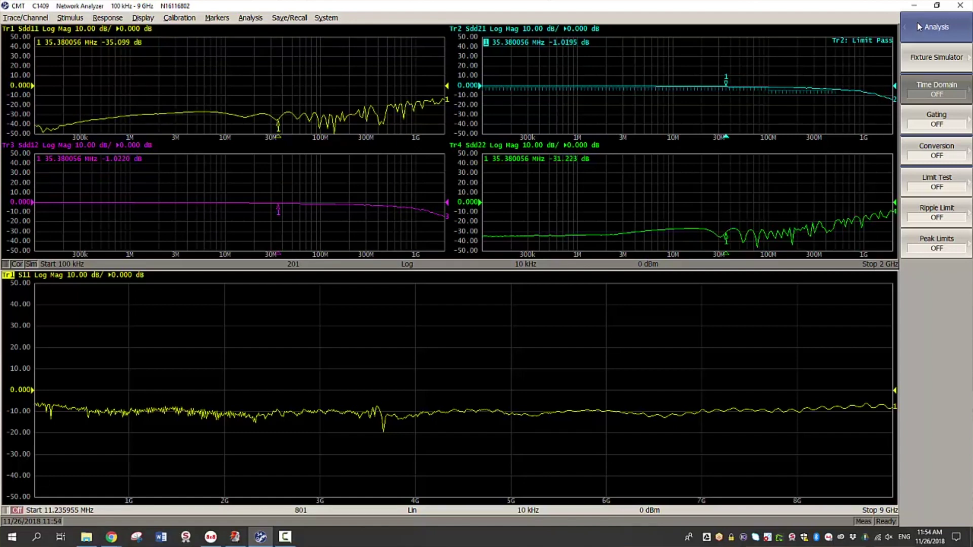
left_click(917, 24)
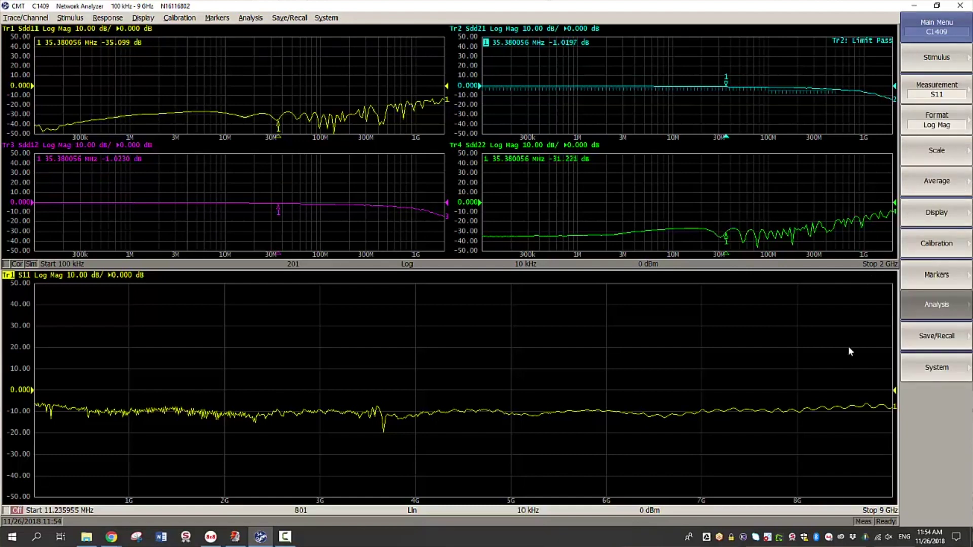
Recall saved channel State C into the bottom channel so it plots Sdd11.
left_click(929, 336)
left_click(939, 151)
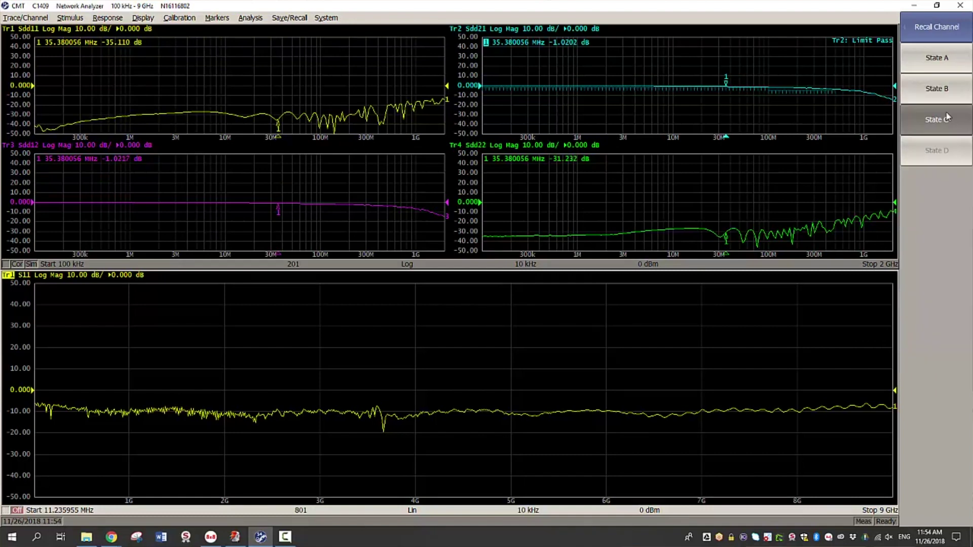
left_click(942, 113)
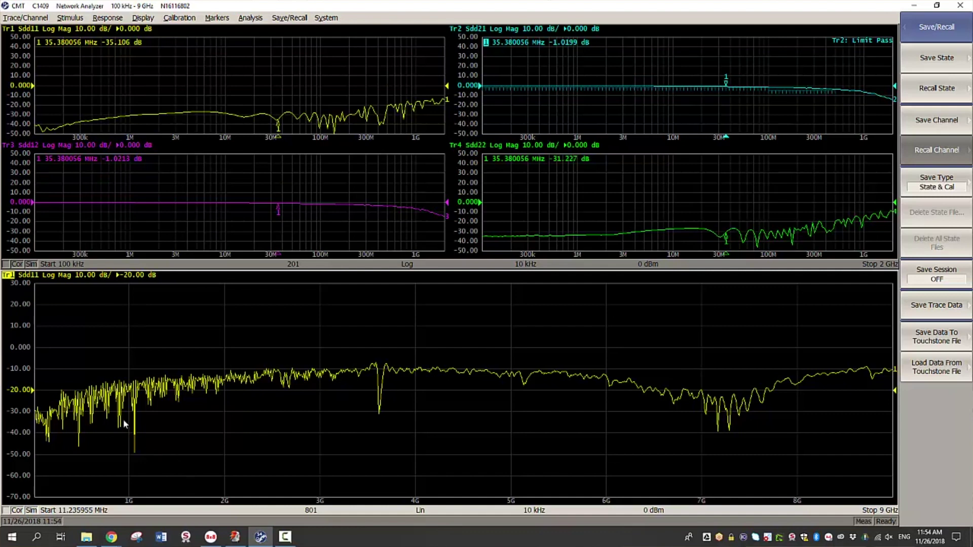
left_click(64, 279)
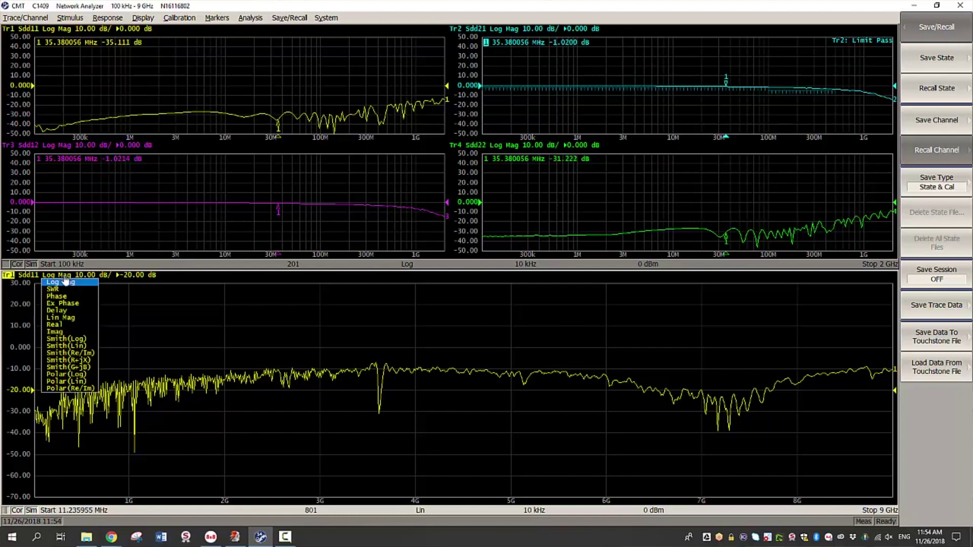
Switch the lower trace to Lin Mag and turn on Z: Reflection conversion.
left_click(62, 317)
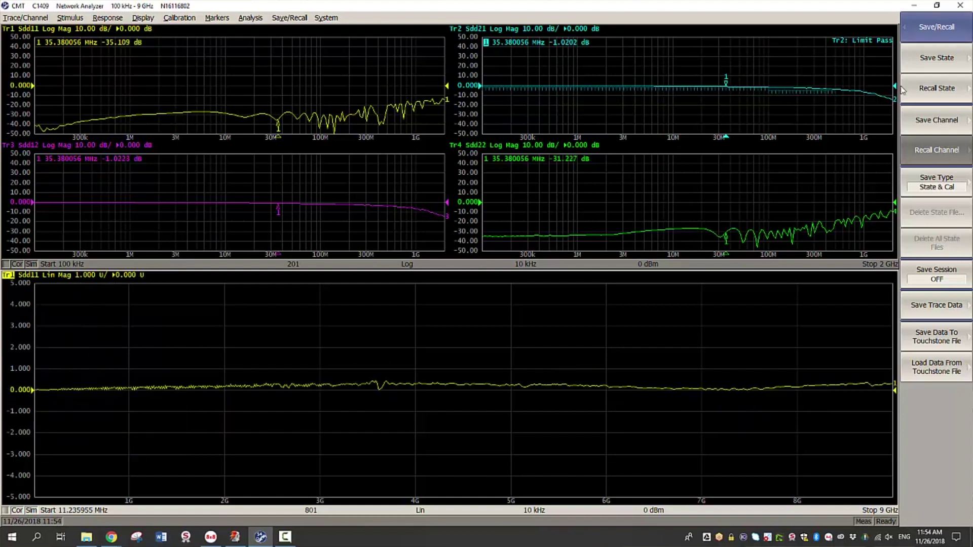
left_click(919, 32)
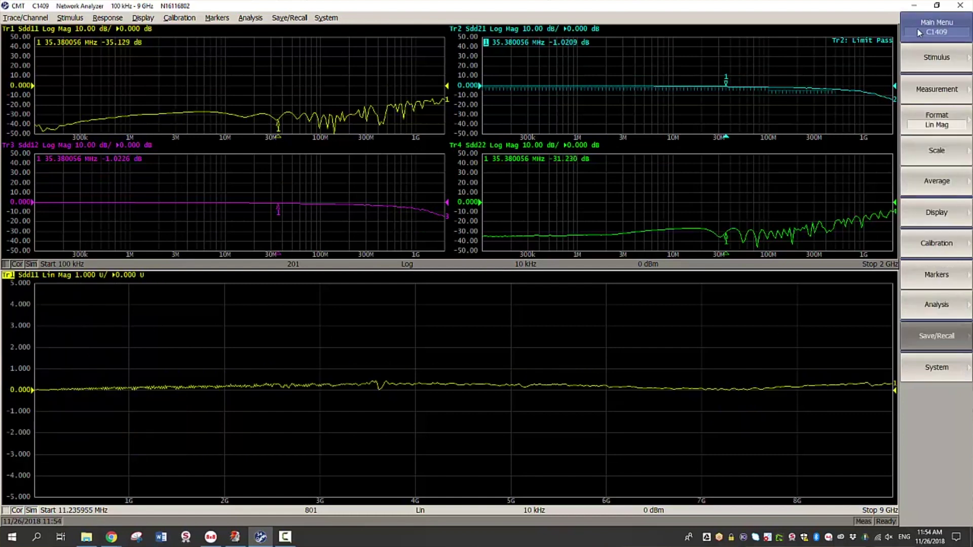
left_click(936, 305)
left_click(936, 151)
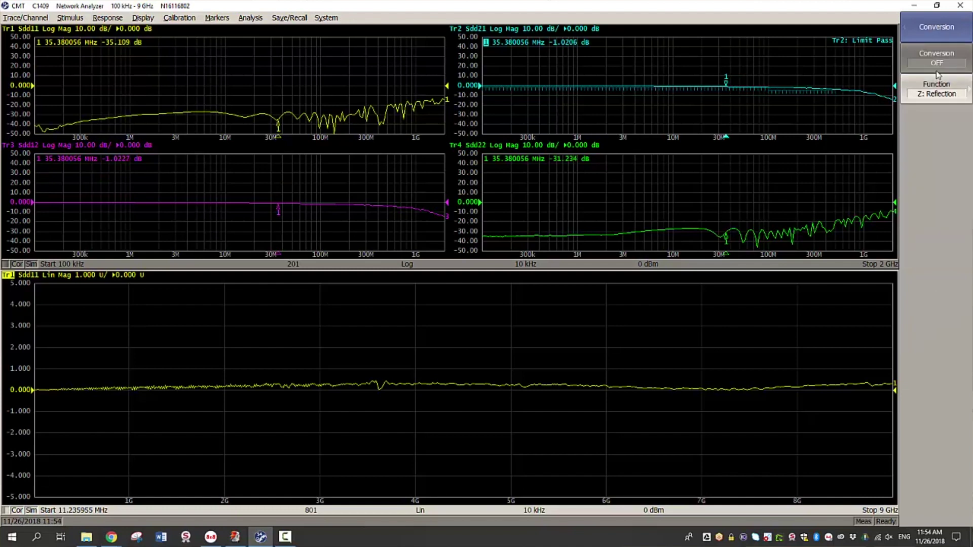
left_click(936, 65)
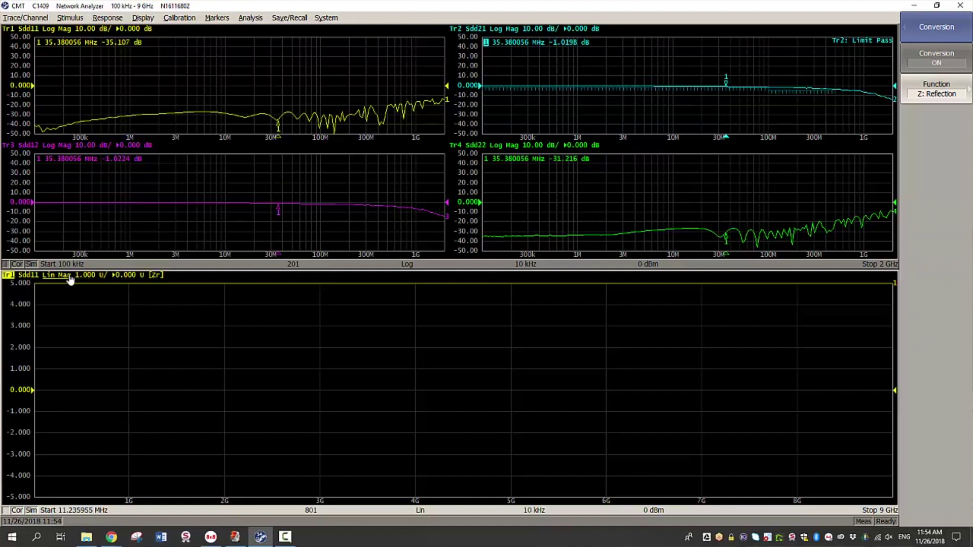
Set the lower trace to 10 U per division with a 100 U reference.
left_click(91, 276)
type("10")
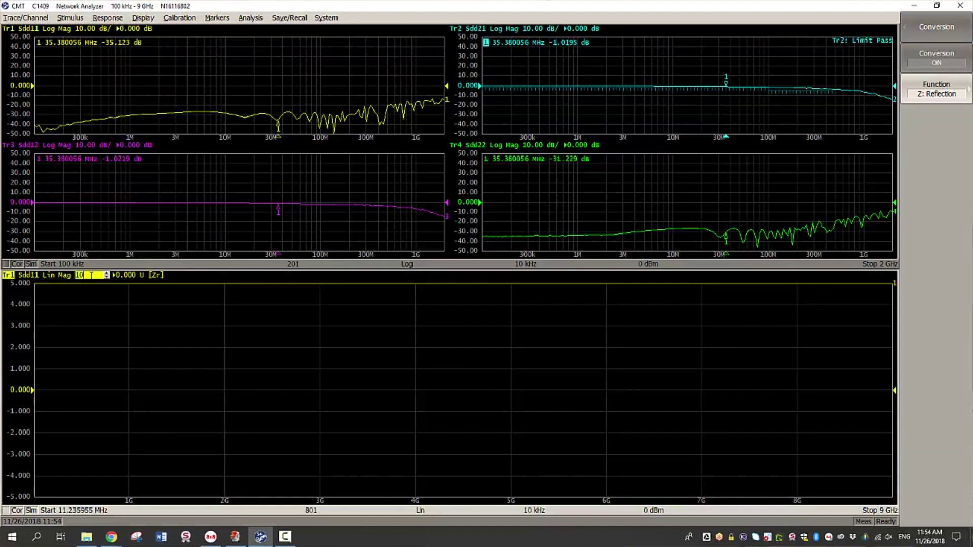
key("Return")
left_click(130, 275)
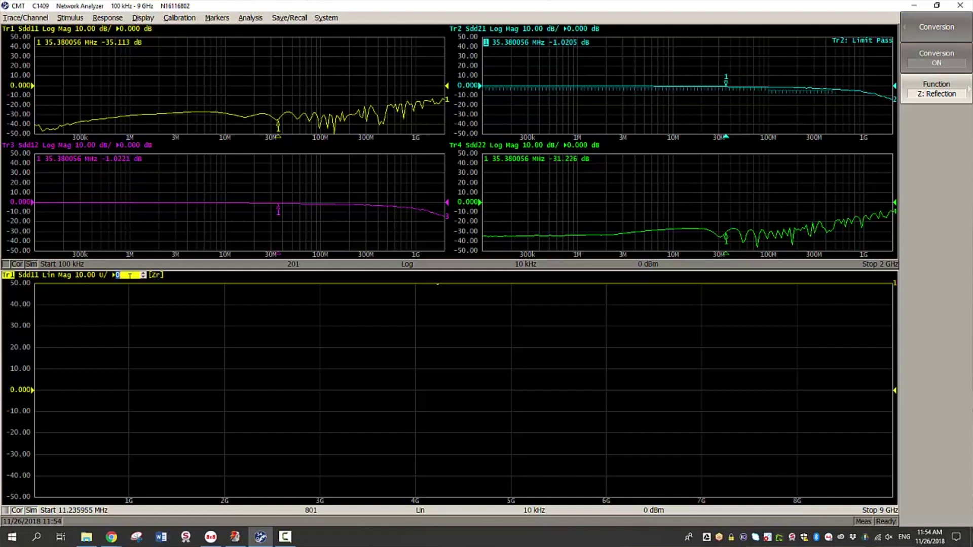
type("100")
key("Return")
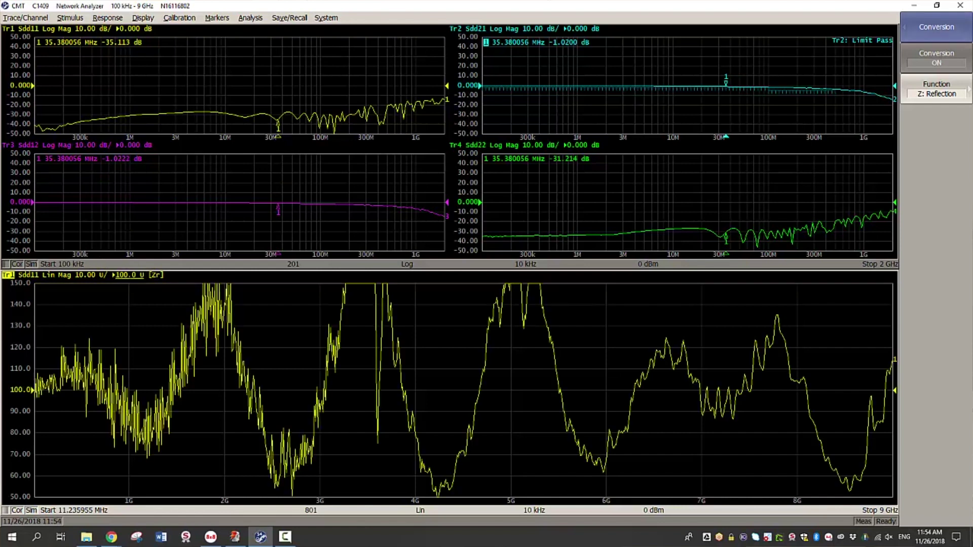
left_click(930, 30)
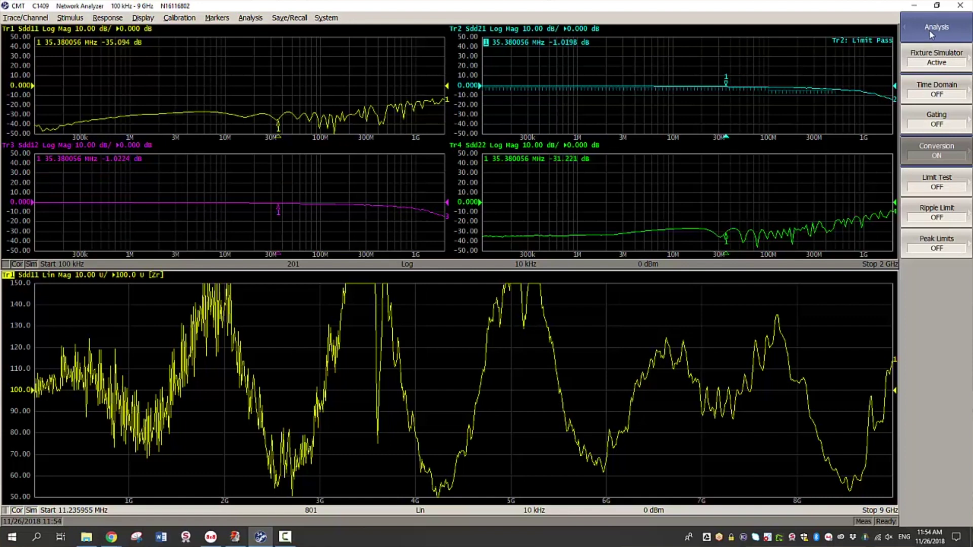
left_click(920, 89)
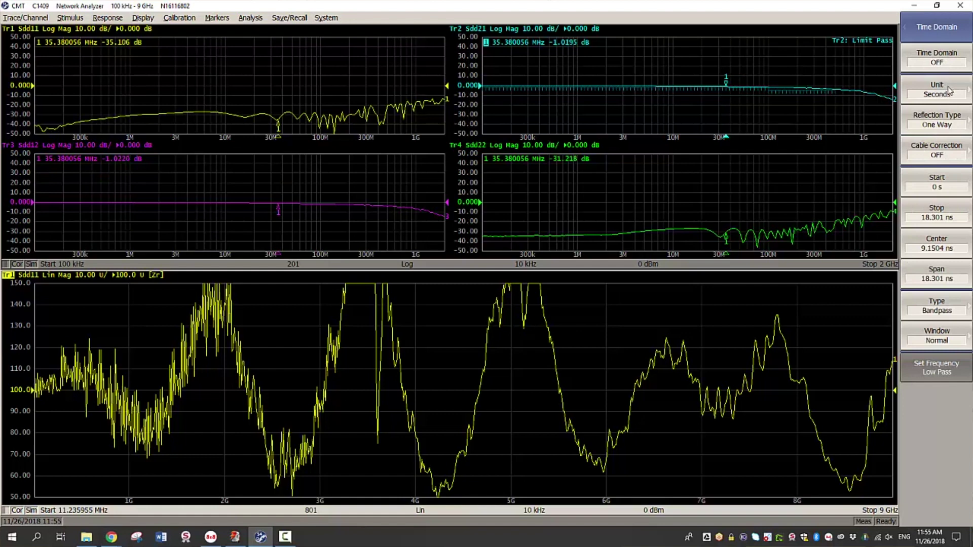
Set the time domain unit to Feet and the type to Lowpass Impulse, then turn Time Domain on.
left_click(949, 96)
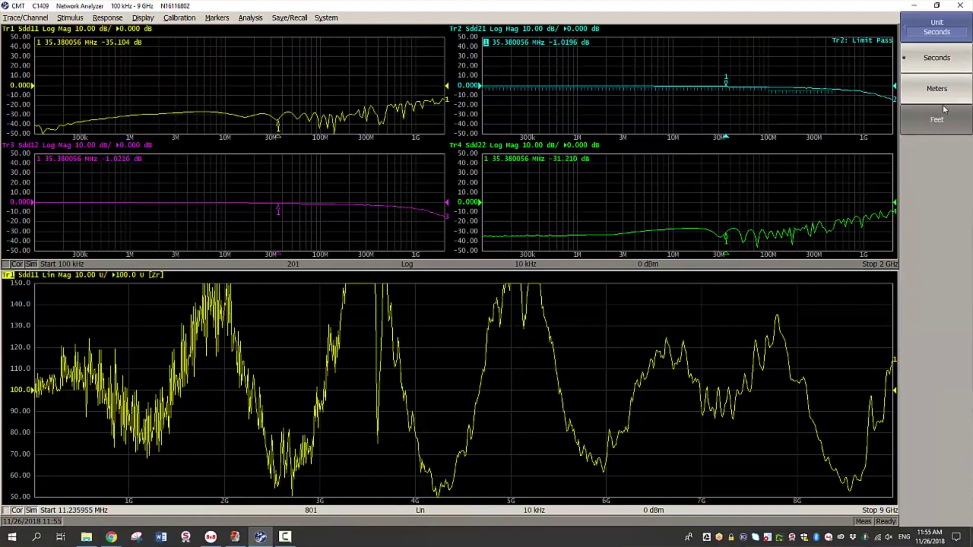
left_click(941, 119)
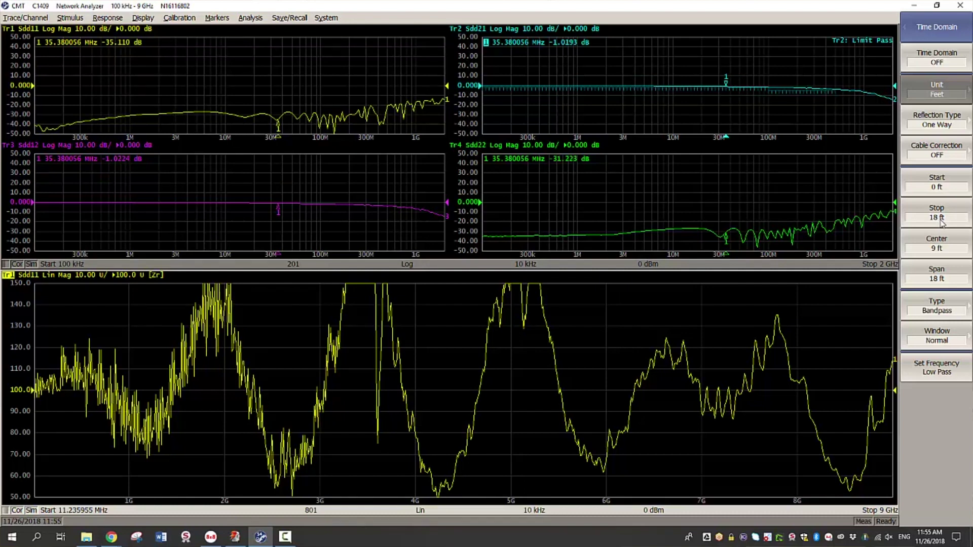
left_click(939, 308)
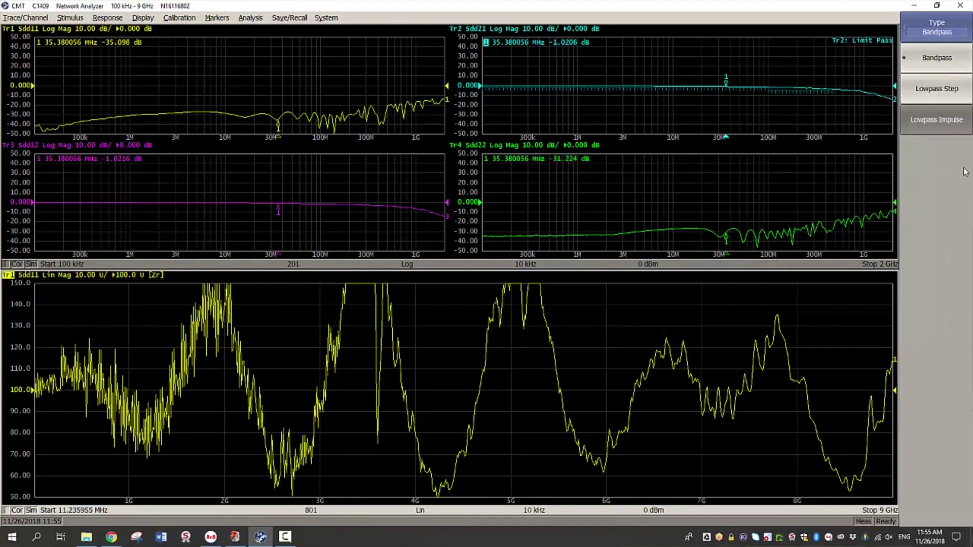
left_click(949, 130)
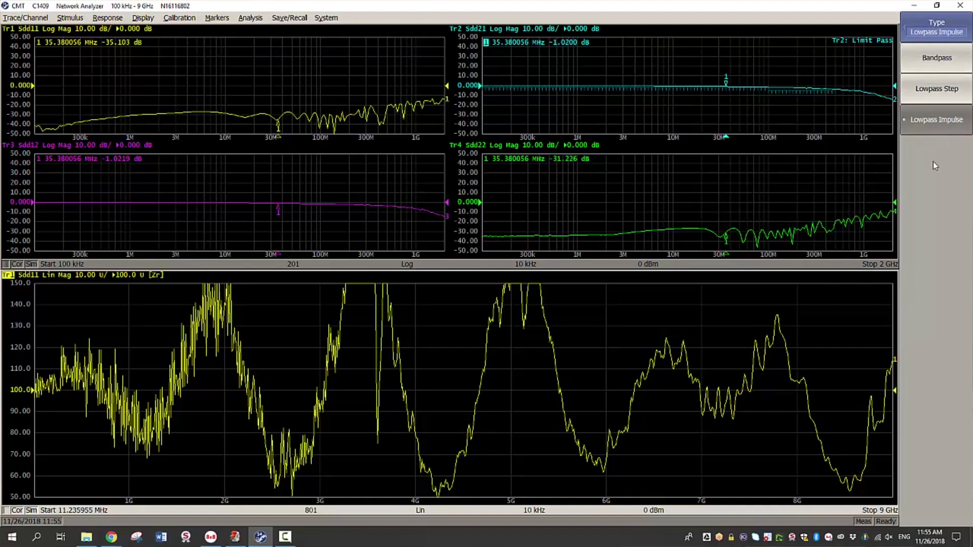
left_click(938, 34)
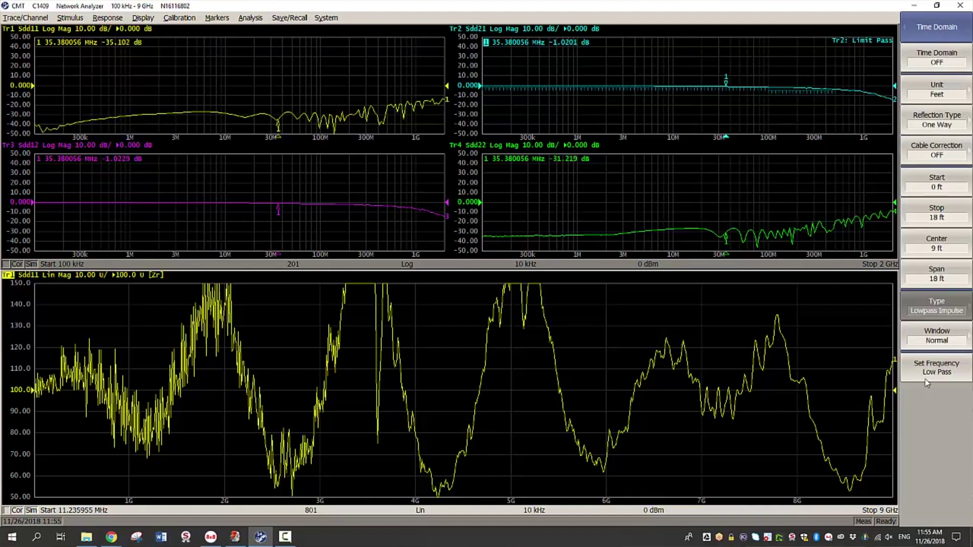
left_click(934, 61)
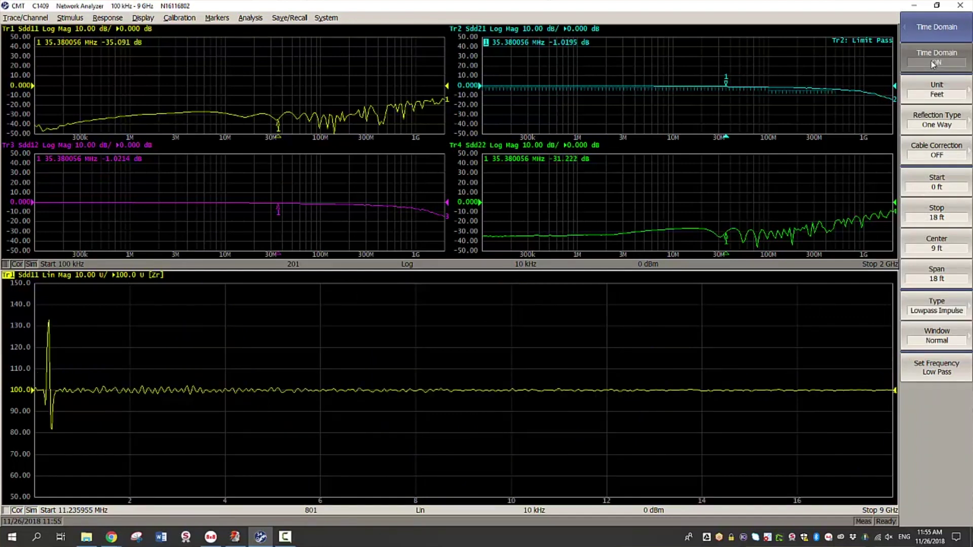
left_click(934, 30)
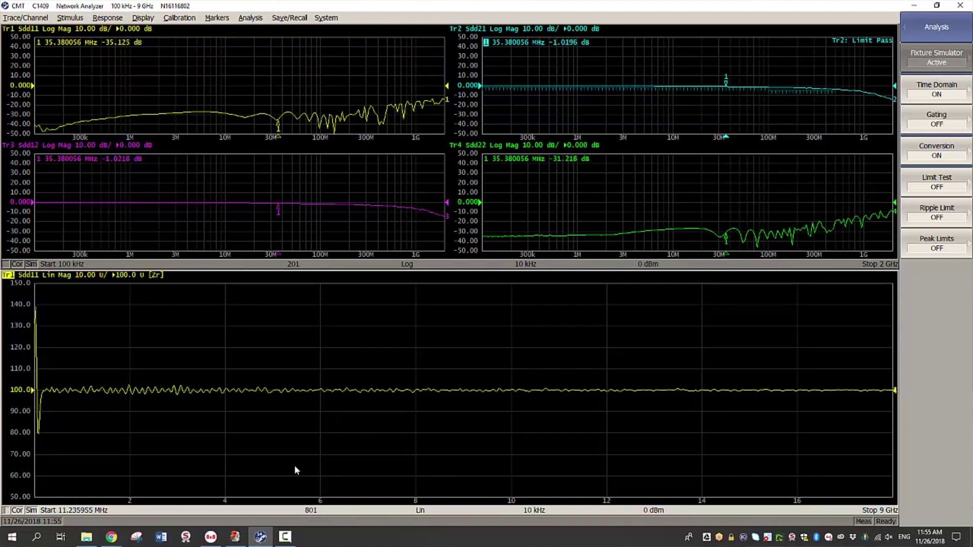
Turn on time-domain cable correction at velocity factor 0.7.
left_click(951, 97)
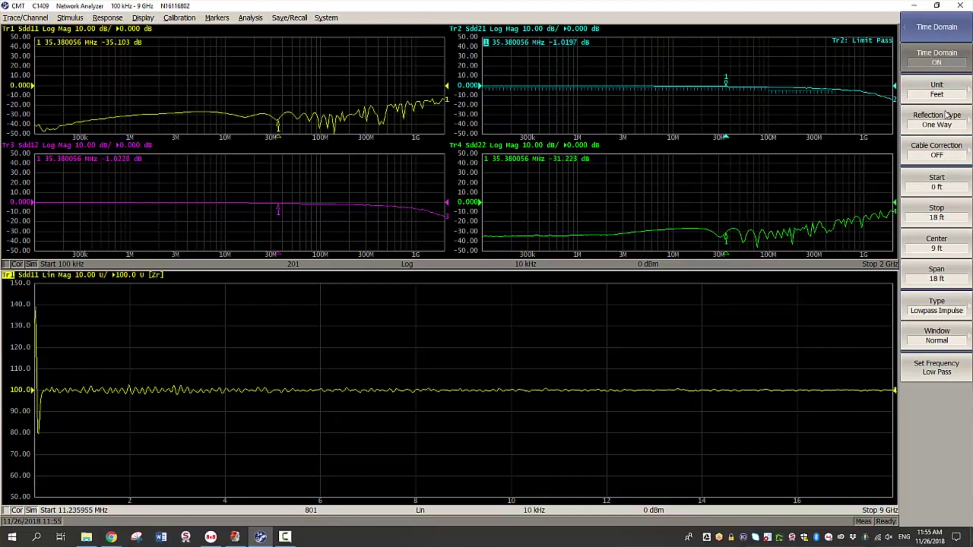
left_click(938, 151)
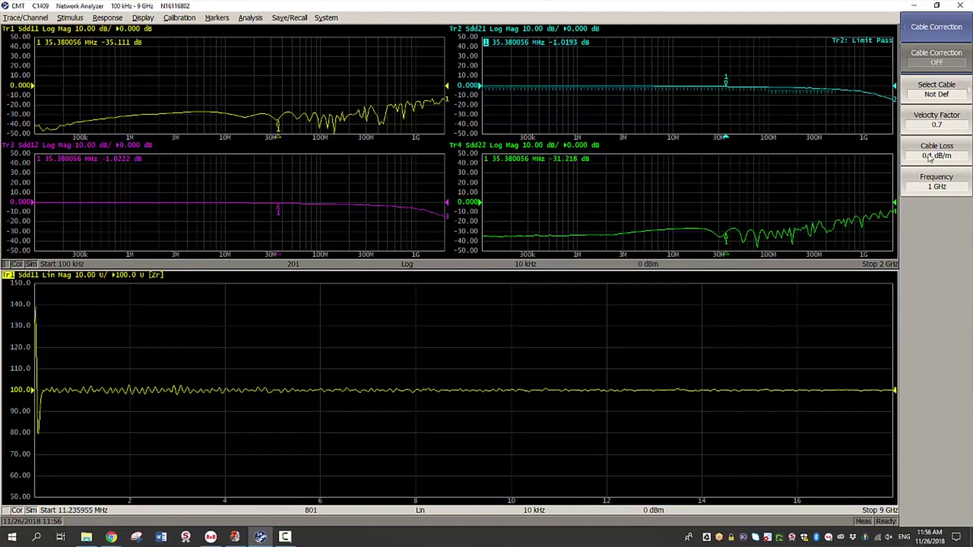
left_click(937, 63)
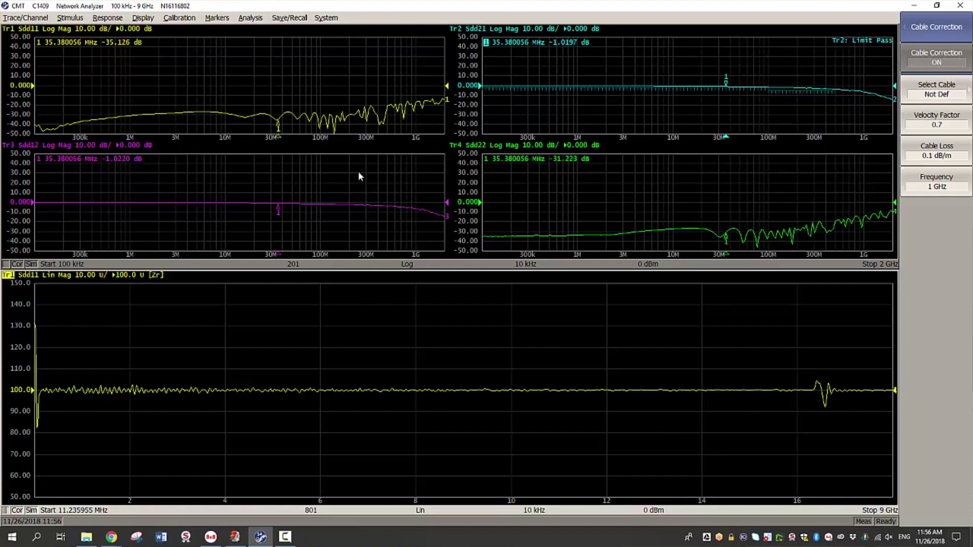
Add marker 1 to the lower impedance trace, checking the 16.4 ft bump, then placing it at 0 ft (about 131.4 U).
left_click(223, 18)
left_click(234, 32)
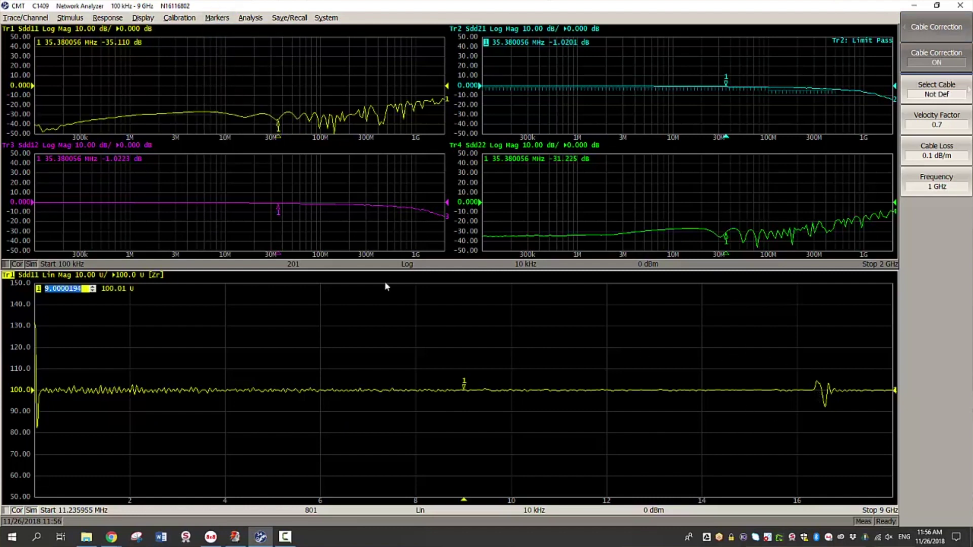
mouse_move(464, 380)
left_mouse_down()
mouse_move(221, 383)
mouse_move(817, 384)
left_mouse_up()
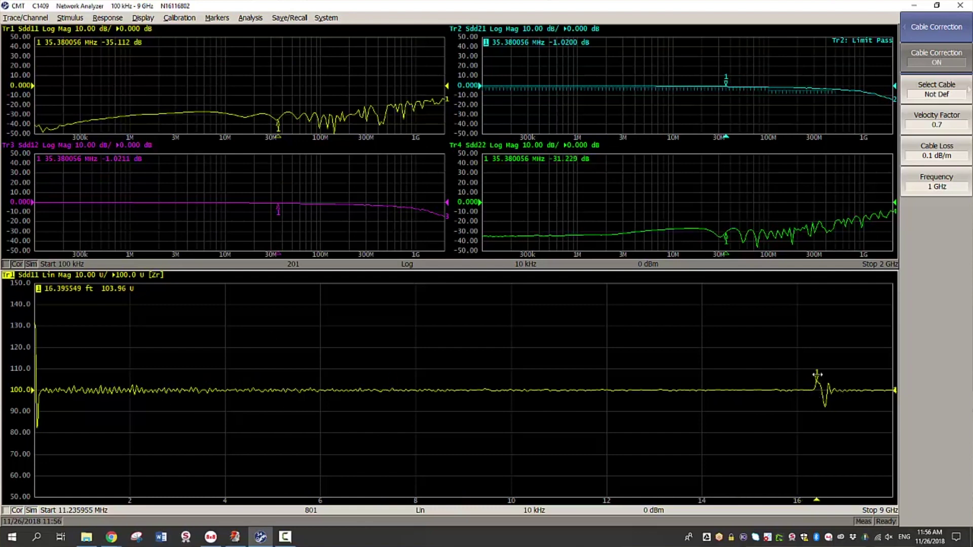
mouse_move(817, 375)
left_mouse_down()
mouse_move(162, 378)
mouse_move(23, 346)
left_mouse_up()
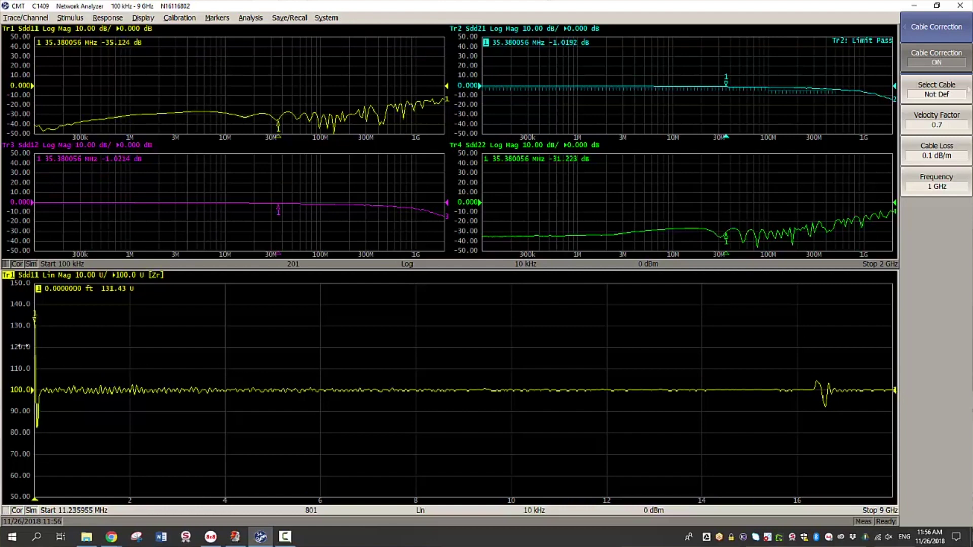